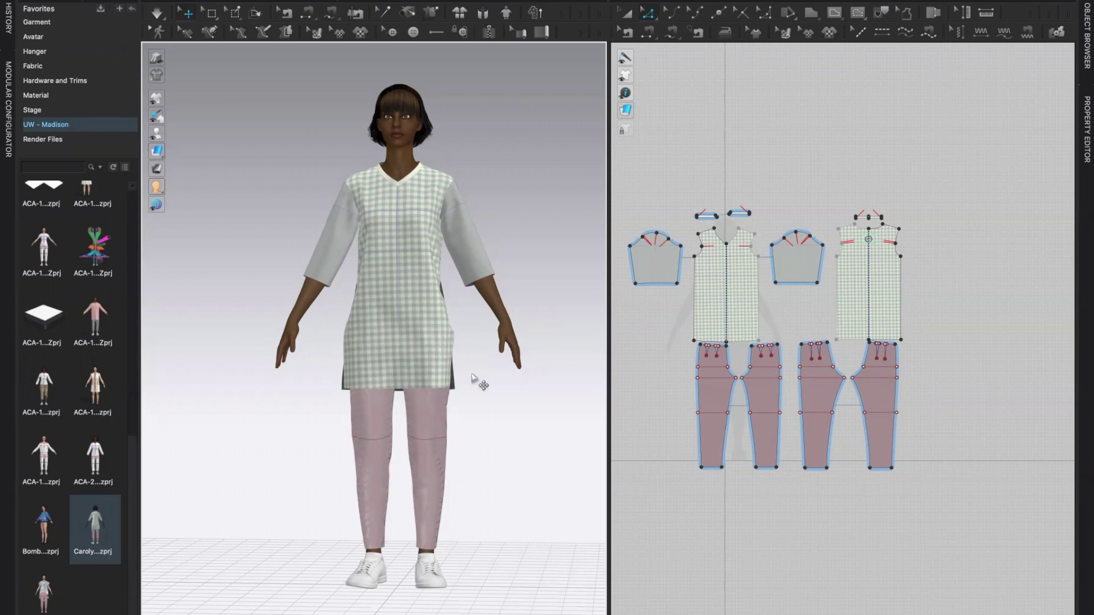
Use Edit Texture on the tunic's front to scale the gingham up proportionally until only a few very large checks cover the piece
mouse_move(482, 392)
right_mouse_down()
mouse_move(459, 378)
mouse_move(501, 398)
mouse_move(484, 386)
mouse_move(357, 378)
mouse_move(432, 362)
mouse_move(477, 413)
mouse_move(515, 393)
mouse_move(496, 390)
right_mouse_up()
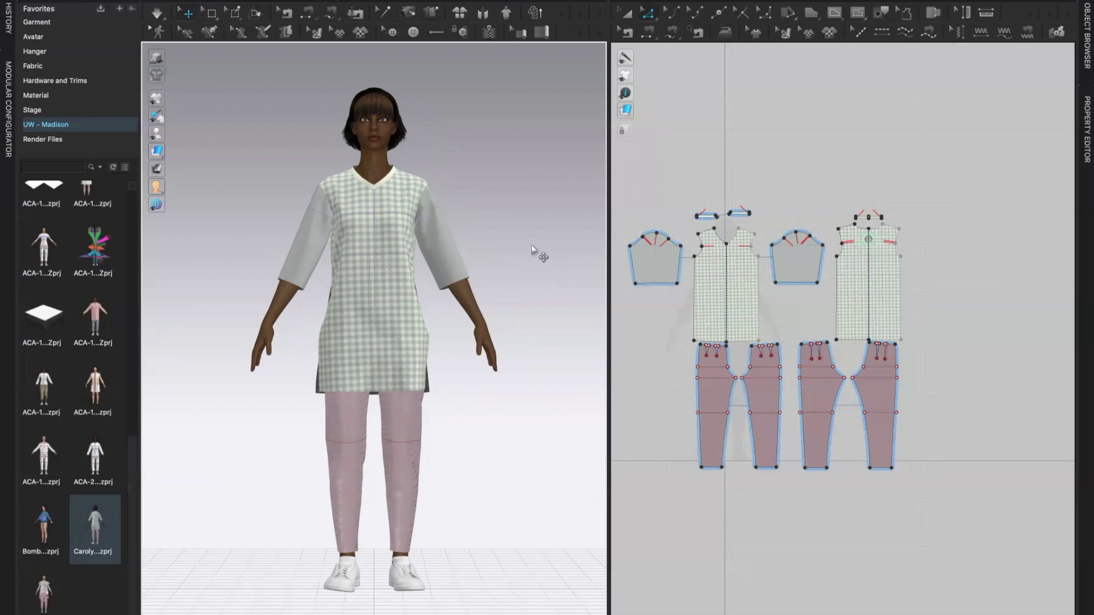
left_click(786, 34)
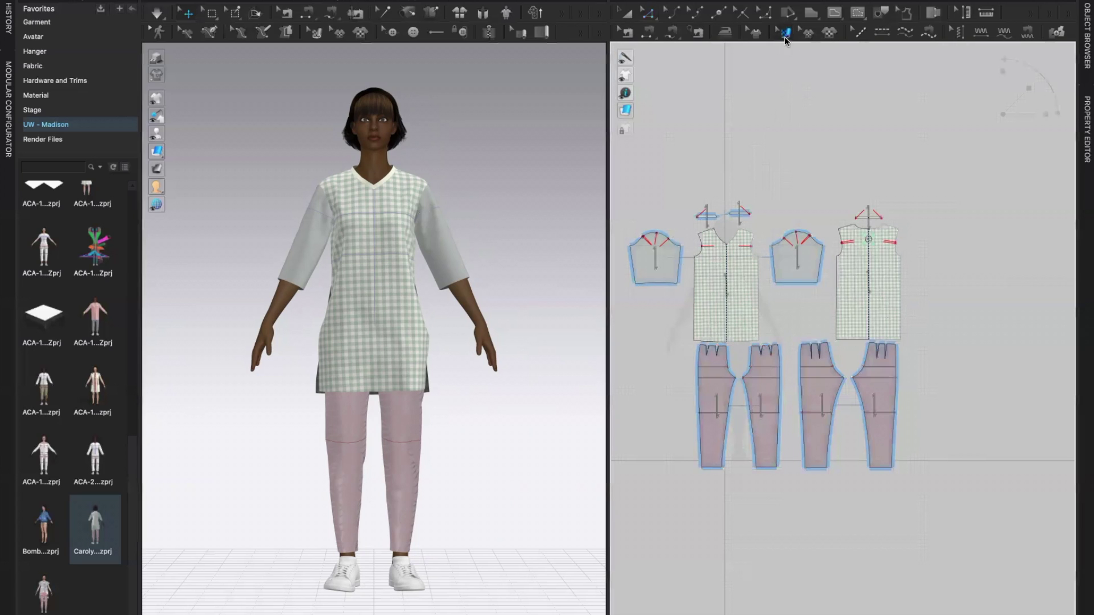
left_click(723, 257)
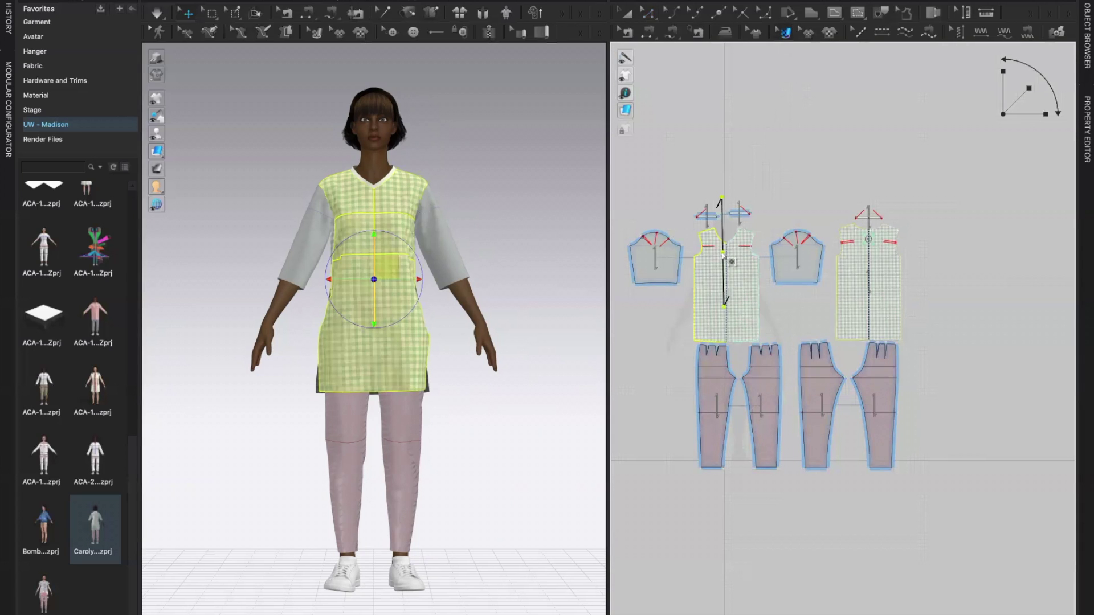
left_click_drag(1028, 88, 1047, 76)
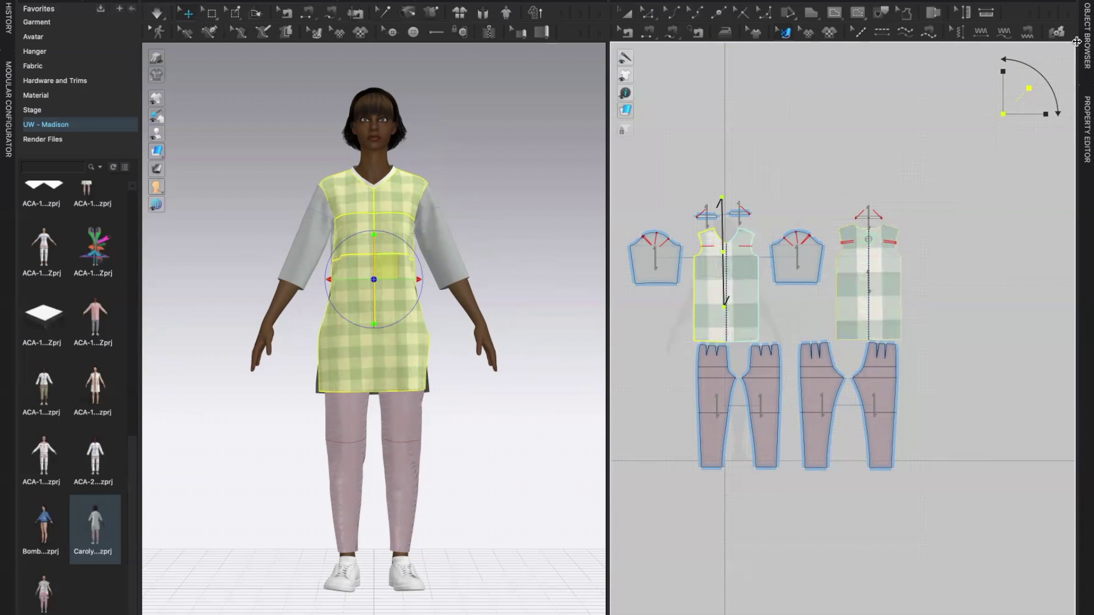
left_click_drag(1029, 87, 1045, 76)
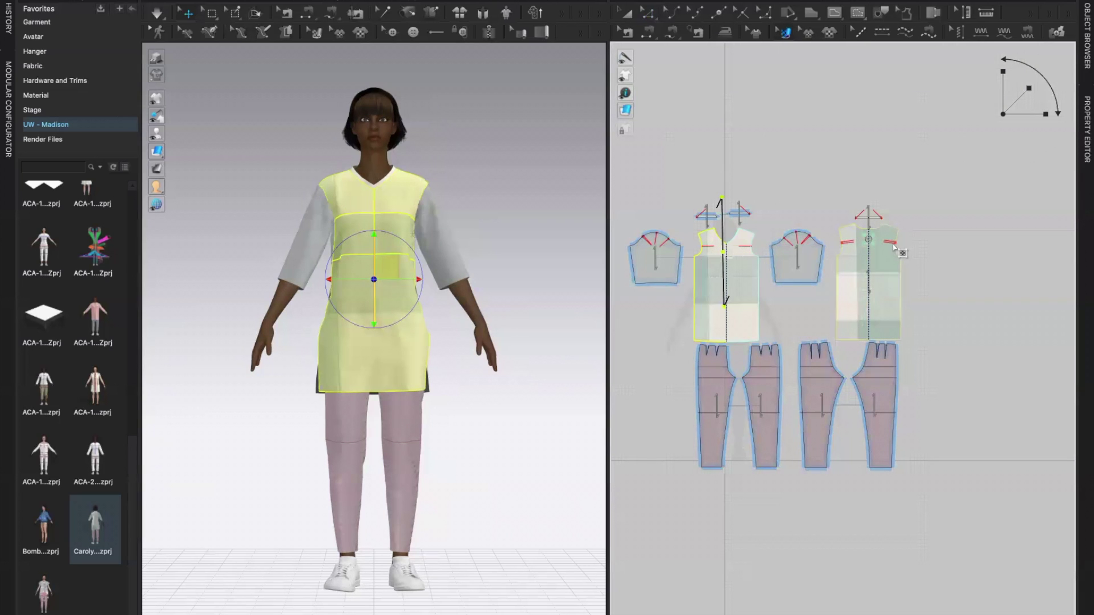
Rotate the front piece's texture grain to a diagonal and shift the large checks across the tunic front
left_click(722, 198)
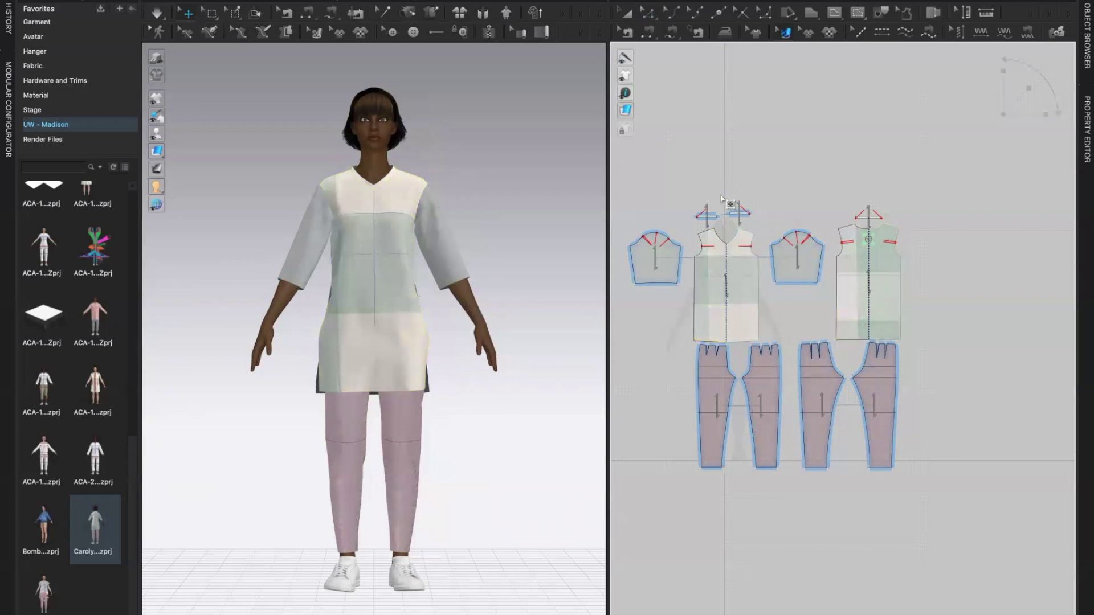
left_click(722, 283)
left_click_drag(719, 222, 778, 287)
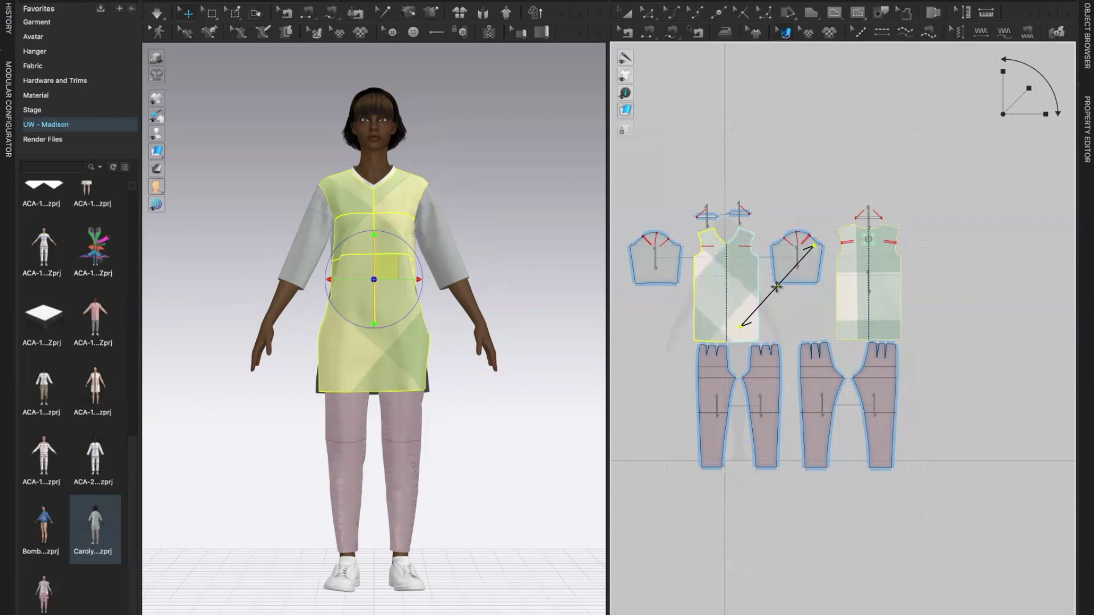
left_click_drag(815, 241, 811, 244)
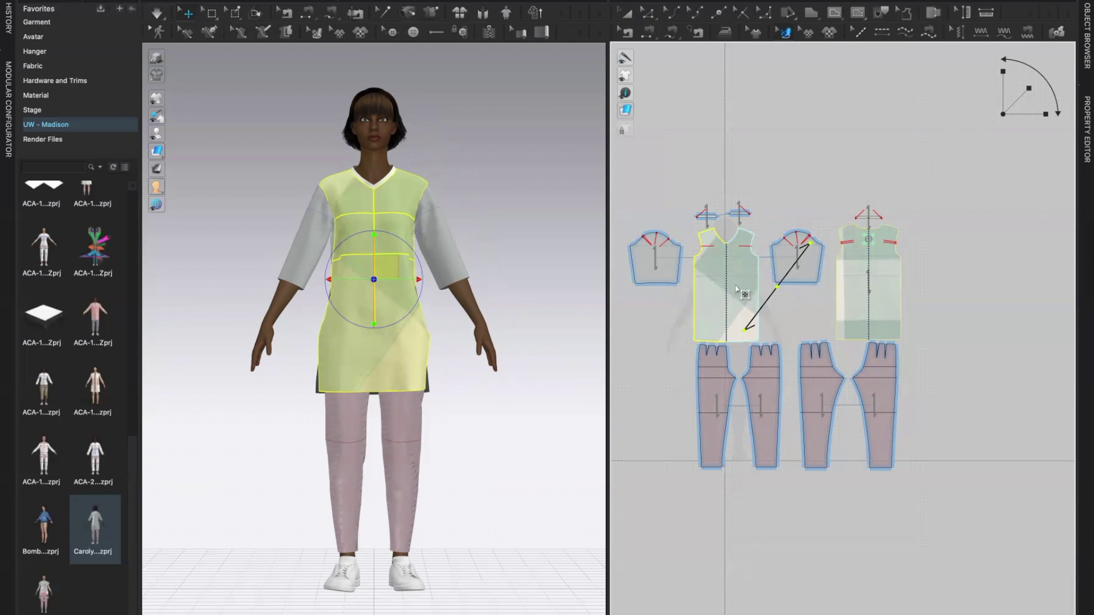
left_click_drag(778, 285, 744, 293)
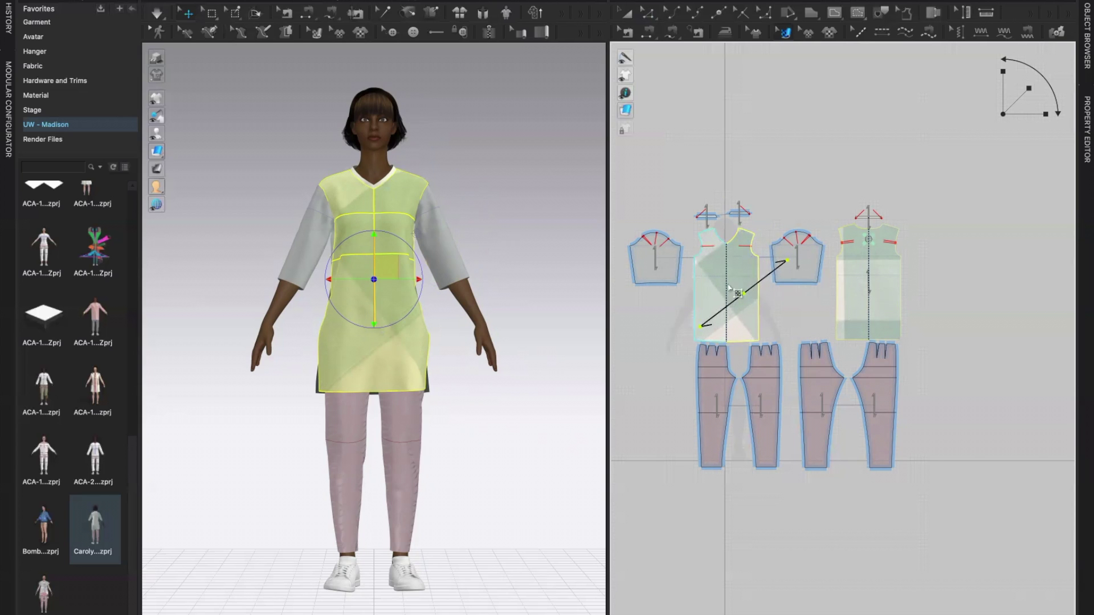
left_click_drag(736, 299, 746, 314)
Rotate the tunic back's texture to a matching diagonal and shift its checks, checking the placement on the avatar
left_click(865, 290)
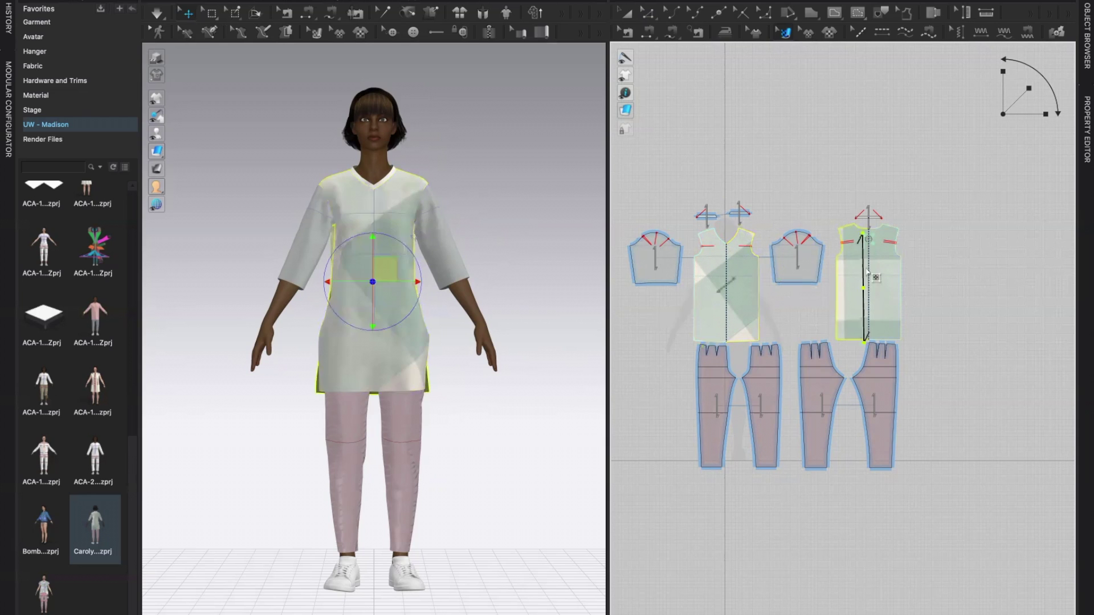
left_click_drag(865, 235, 907, 256)
left_click_drag(864, 290, 858, 298)
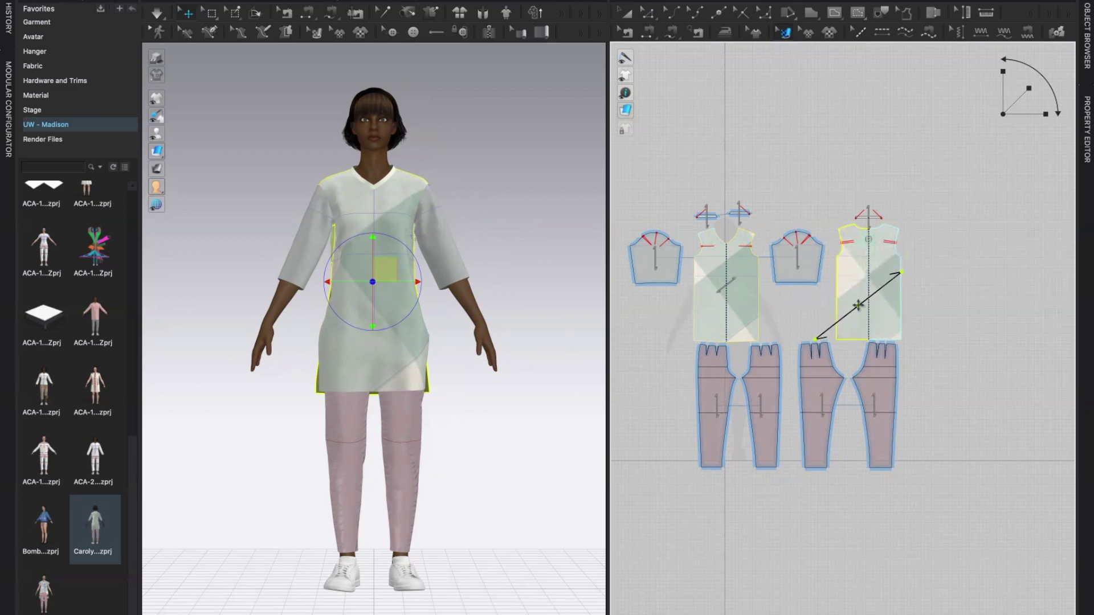
left_click(489, 206)
right_click_drag(489, 206, 456, 212)
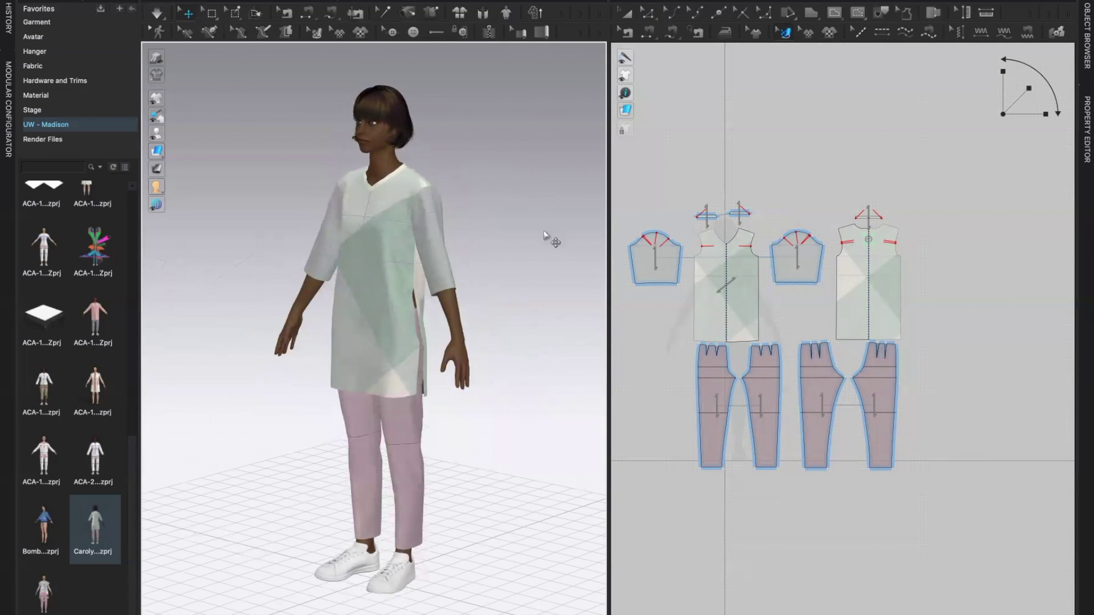
left_click(884, 289)
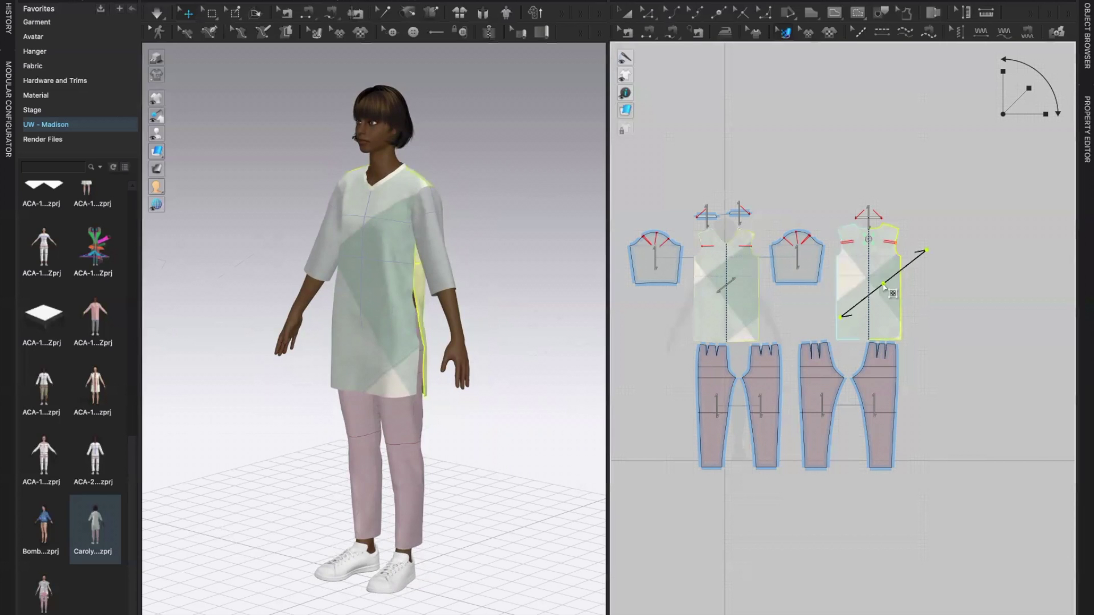
left_click_drag(879, 284, 802, 273)
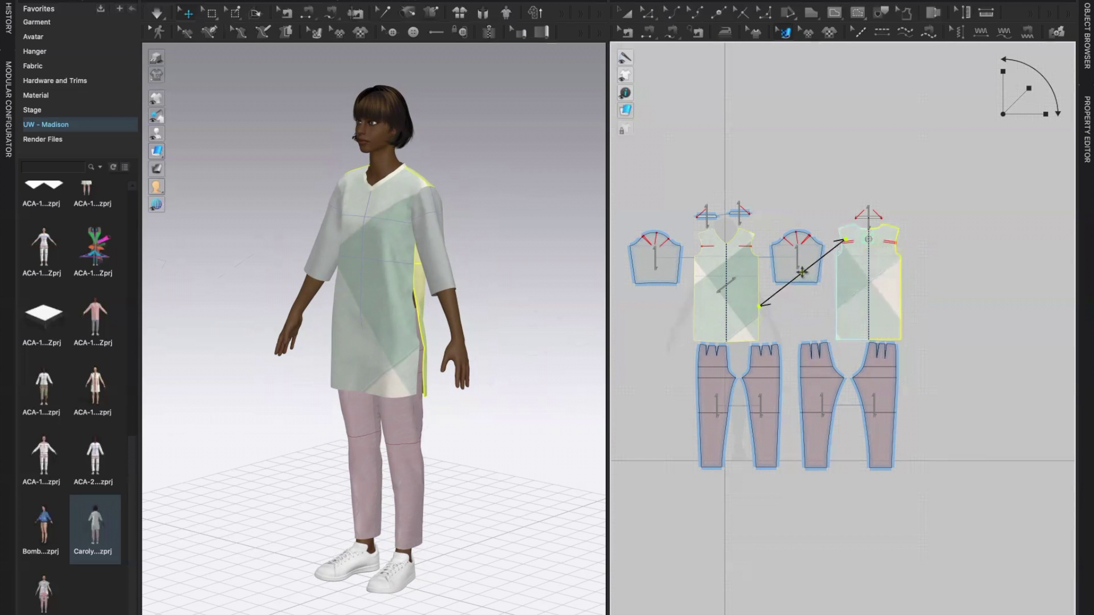
right_click_drag(550, 288, 298, 267)
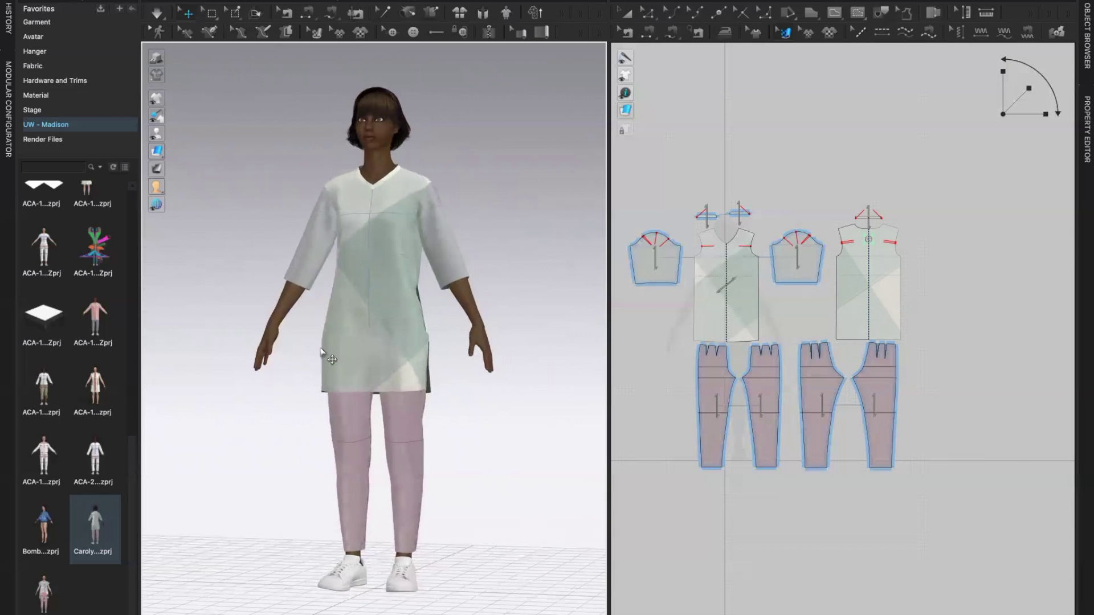
Move all four trouser pattern pieces down together to leave space below the tunic pieces
key("a")
left_click(714, 376)
left_click(712, 368)
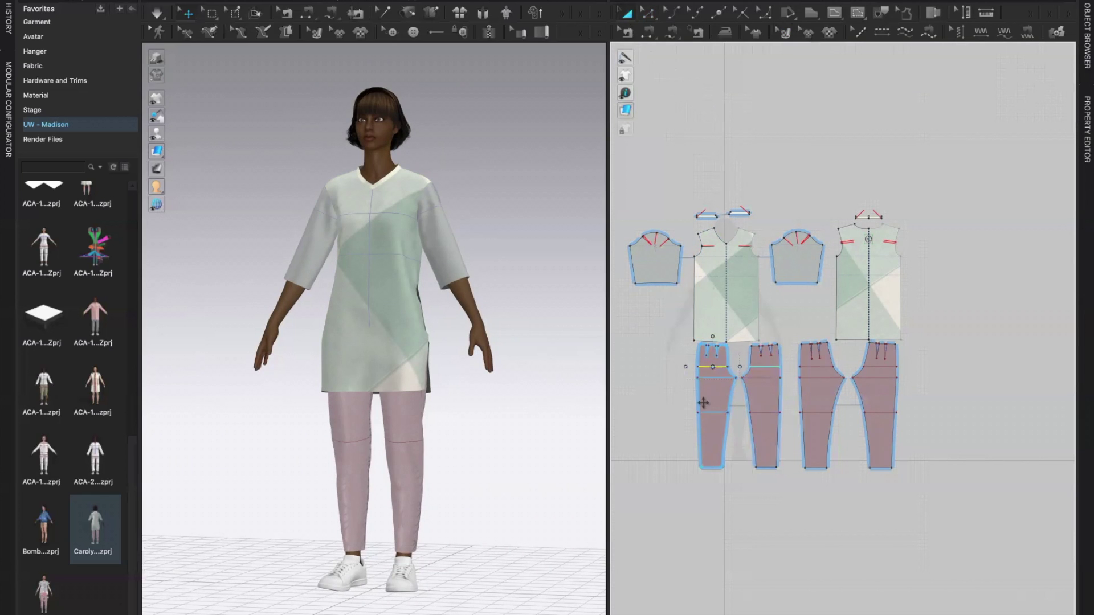
left_click(707, 402)
left_click(760, 404, "shift")
left_click(824, 406, "shift")
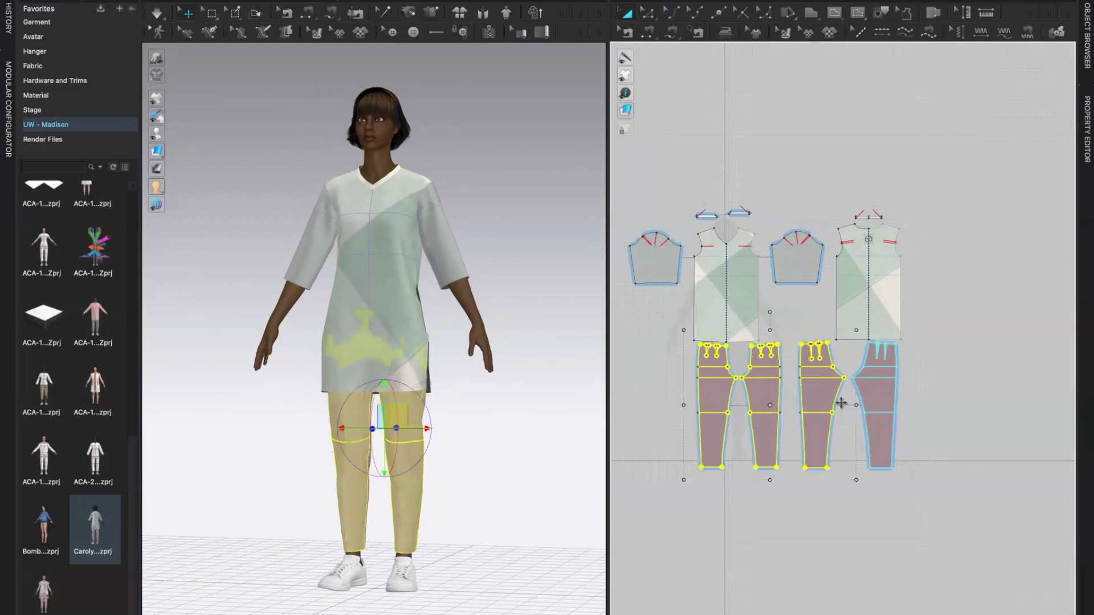
left_click(873, 395, "shift")
left_click_drag(874, 394, 869, 424)
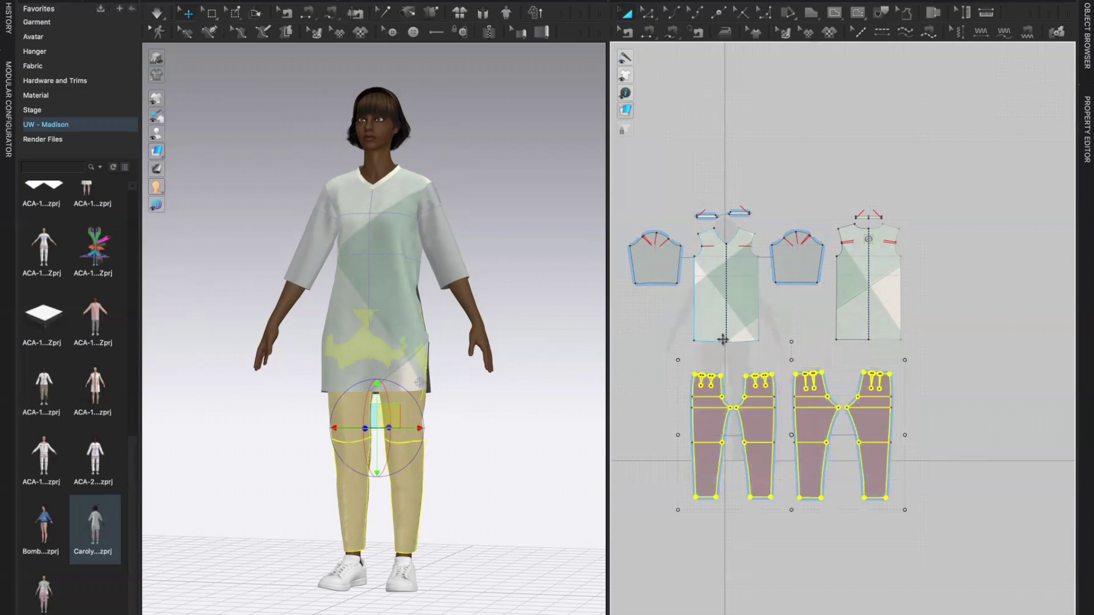
Flare the front and back tunic pieces into an A-line by moving their outer hem points outward, and simulate the drape
scroll(769, 349, "up", 3)
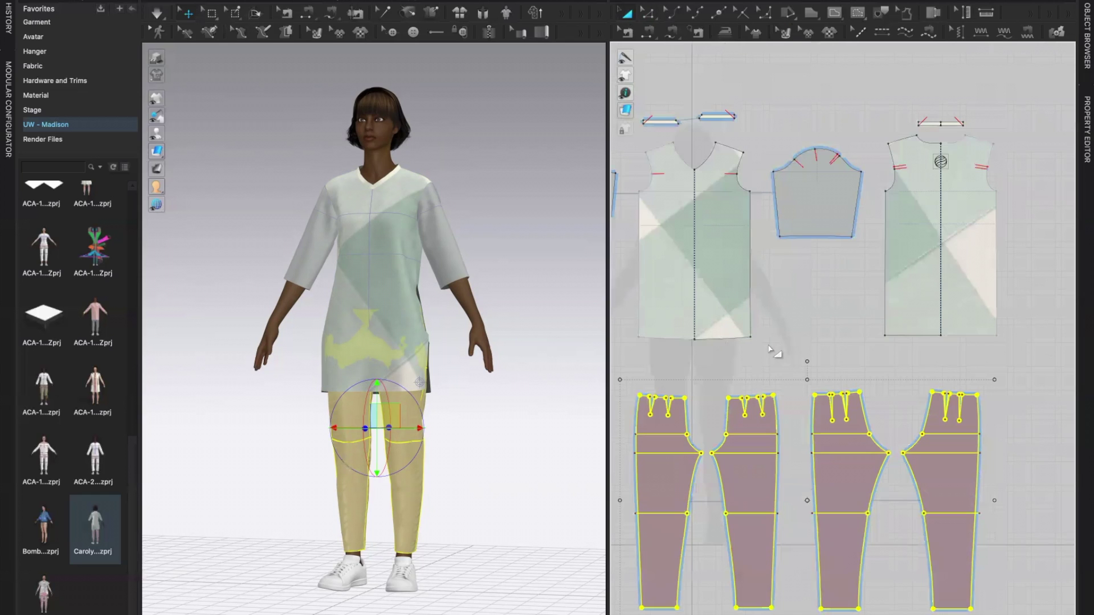
left_click(647, 14)
left_click(695, 338)
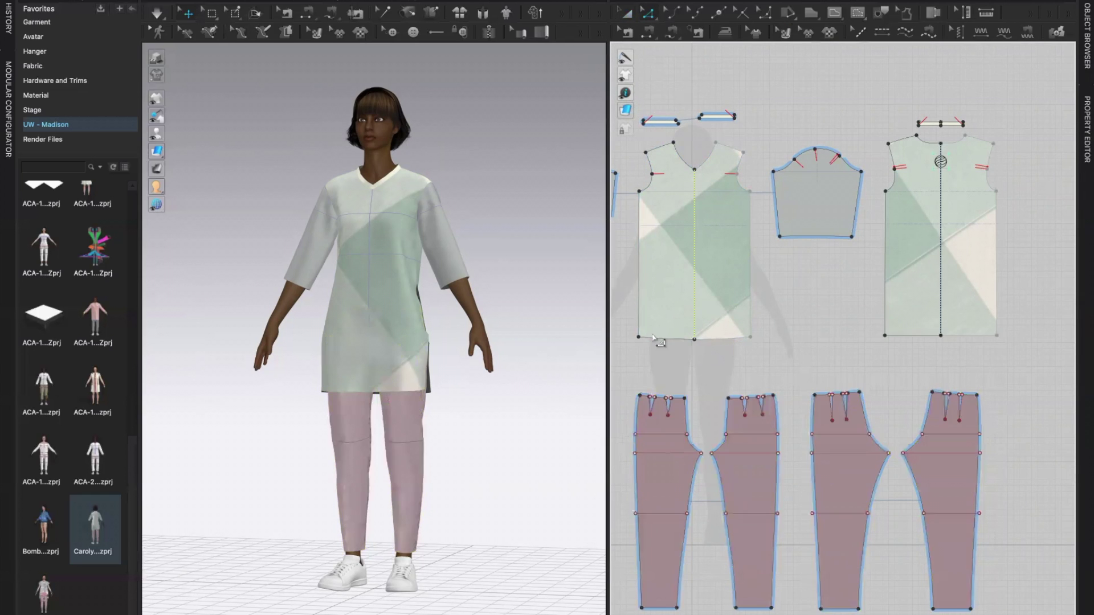
left_click(638, 337)
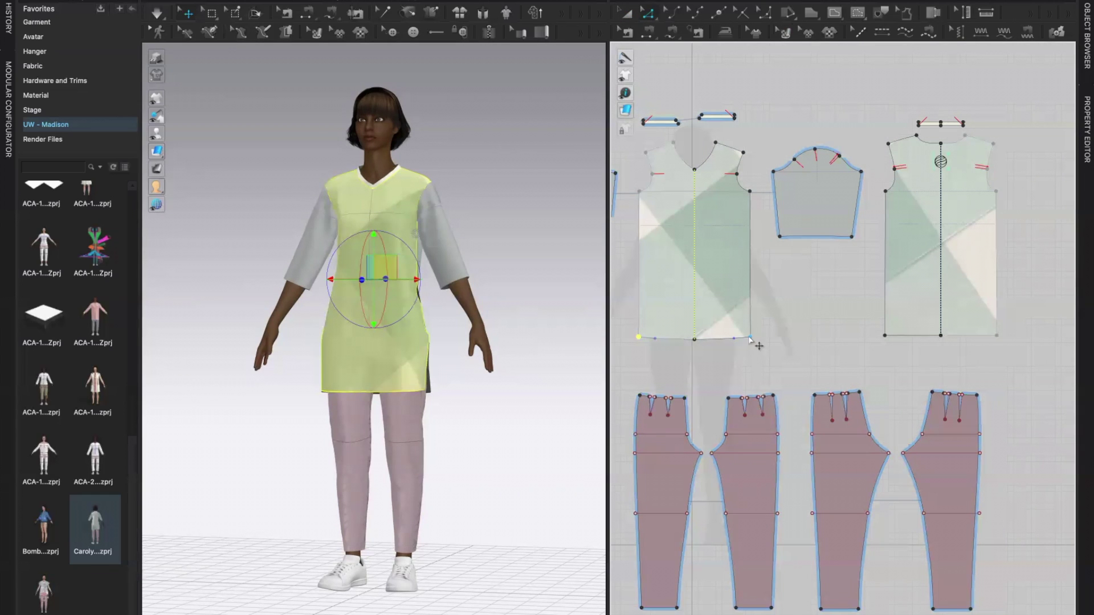
left_click(940, 336, "shift")
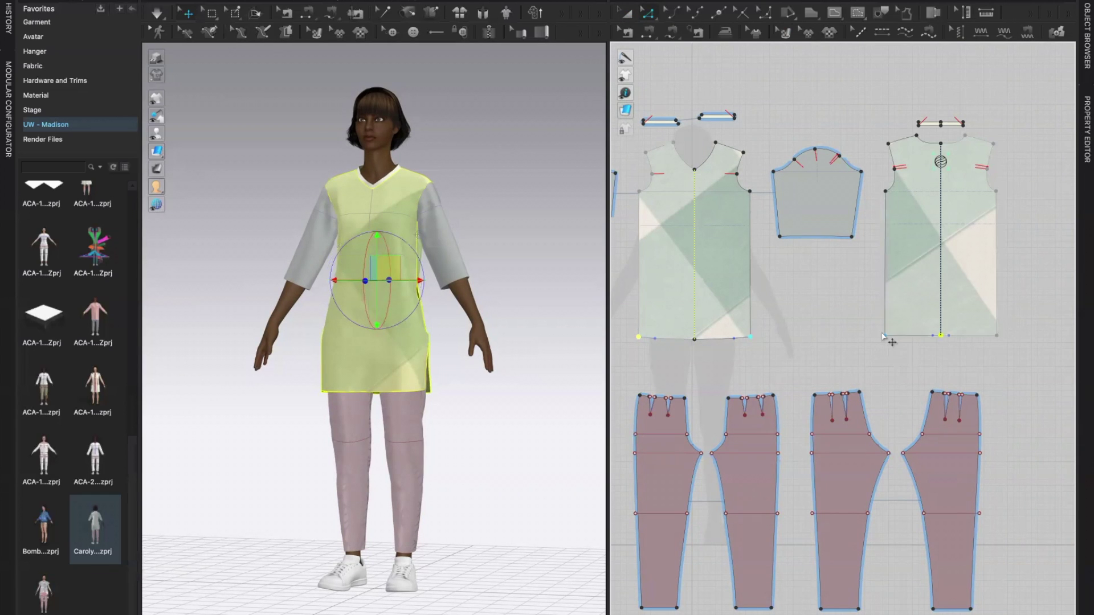
left_click(885, 336, "shift")
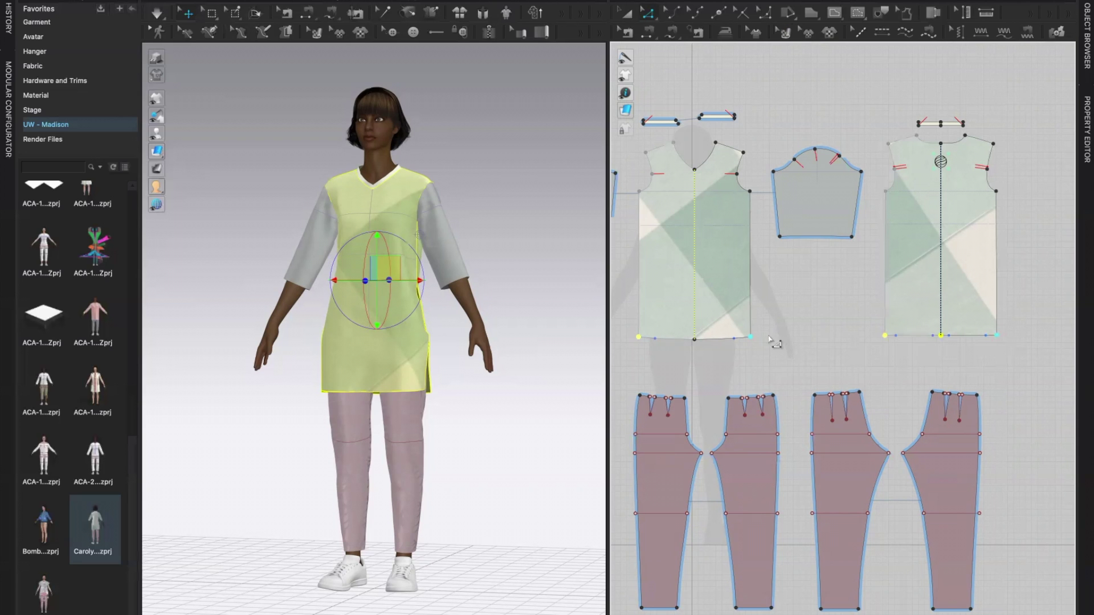
left_click_drag(751, 339, 700, 369)
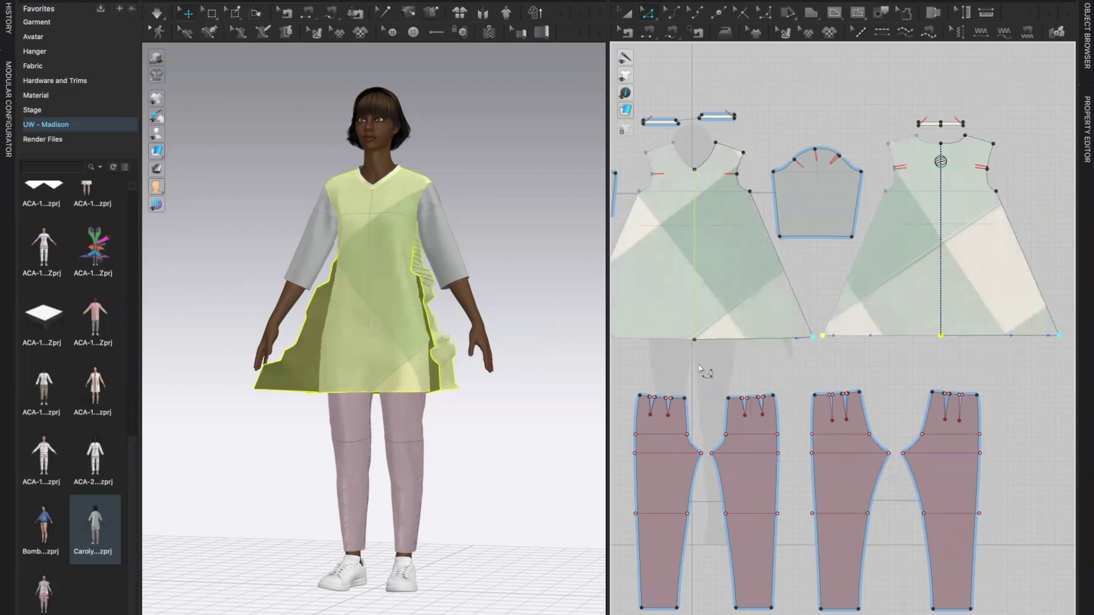
left_click(159, 14)
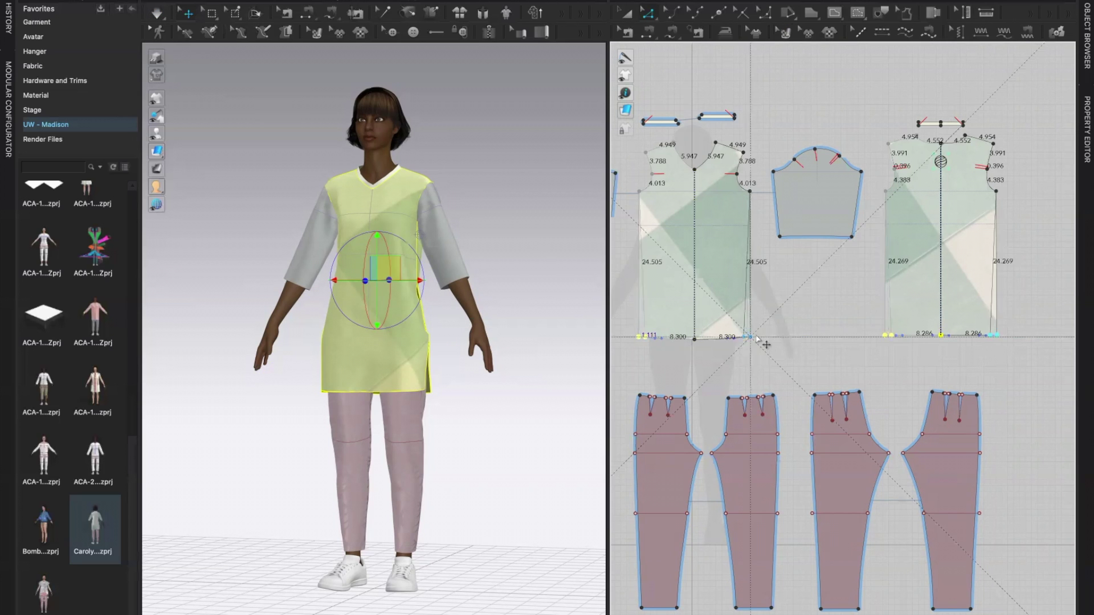
left_click_drag(735, 339, 699, 369)
key("space")
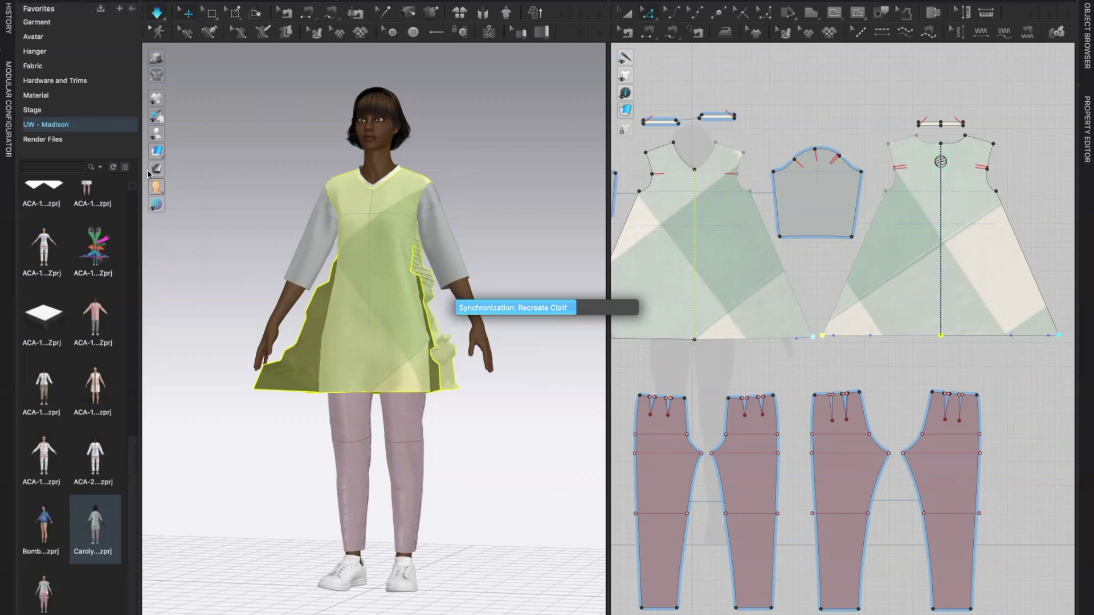
mouse_move(153, 171)
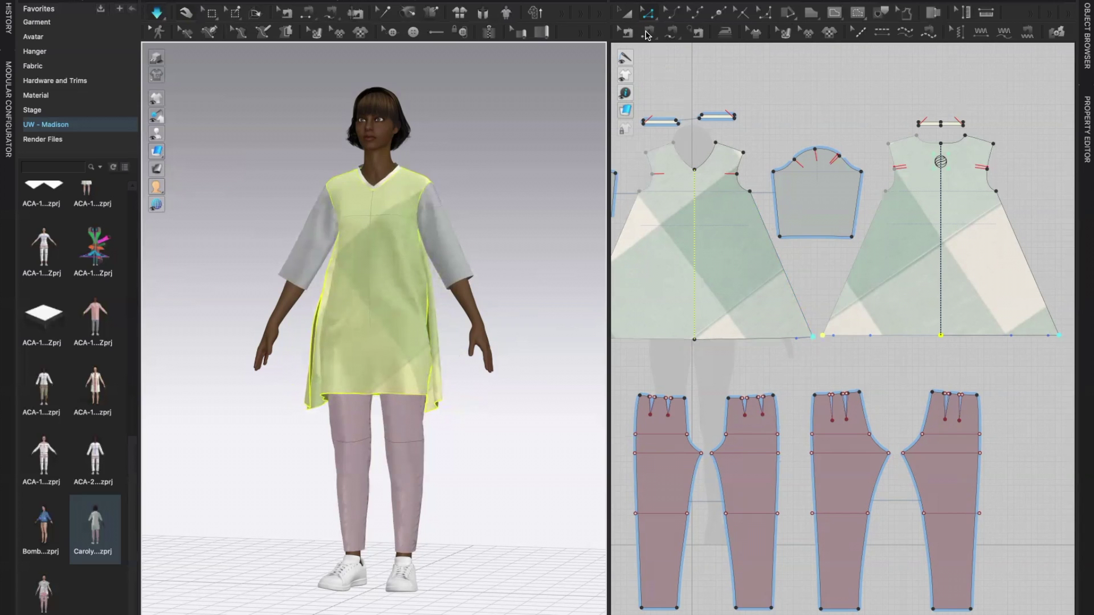
Delete the partial side-seam sewing that joins the tunic's front and back pieces
left_click(627, 33)
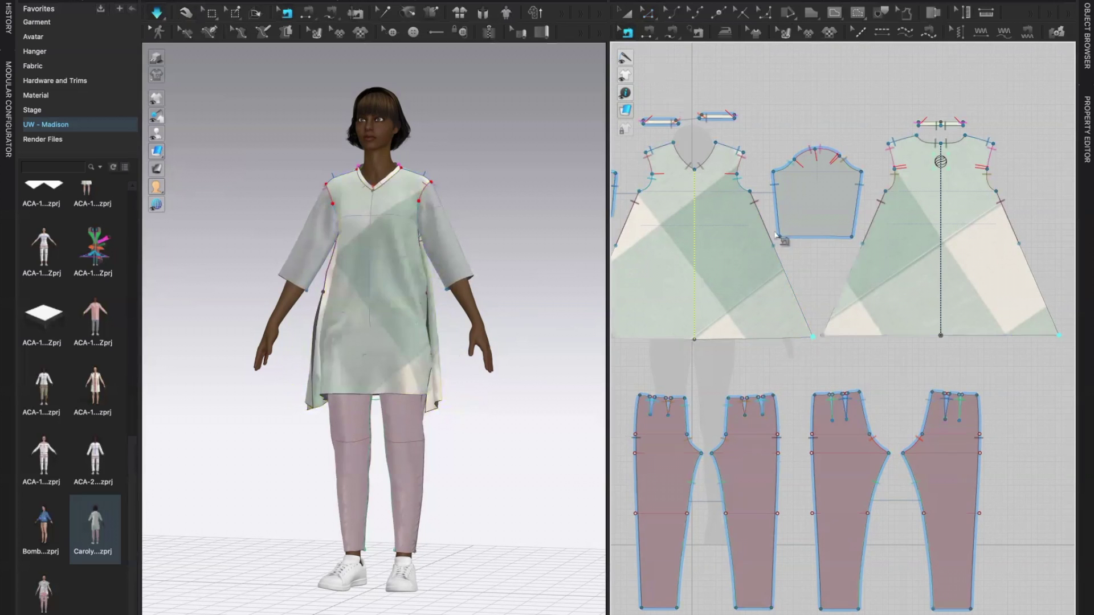
left_click(756, 213)
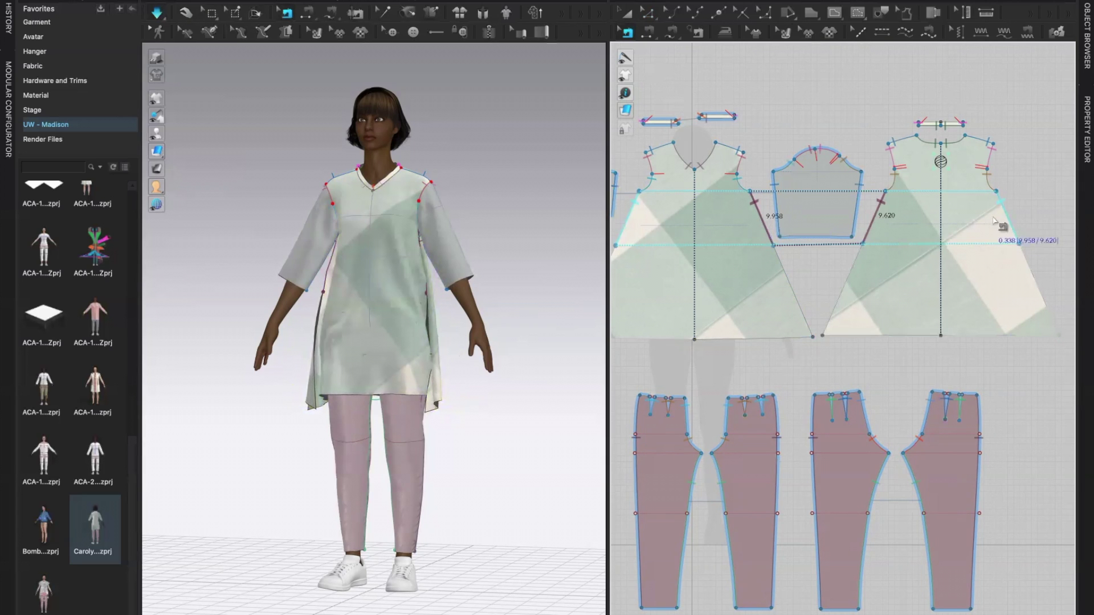
left_click(628, 217)
left_click(767, 219)
key("Delete")
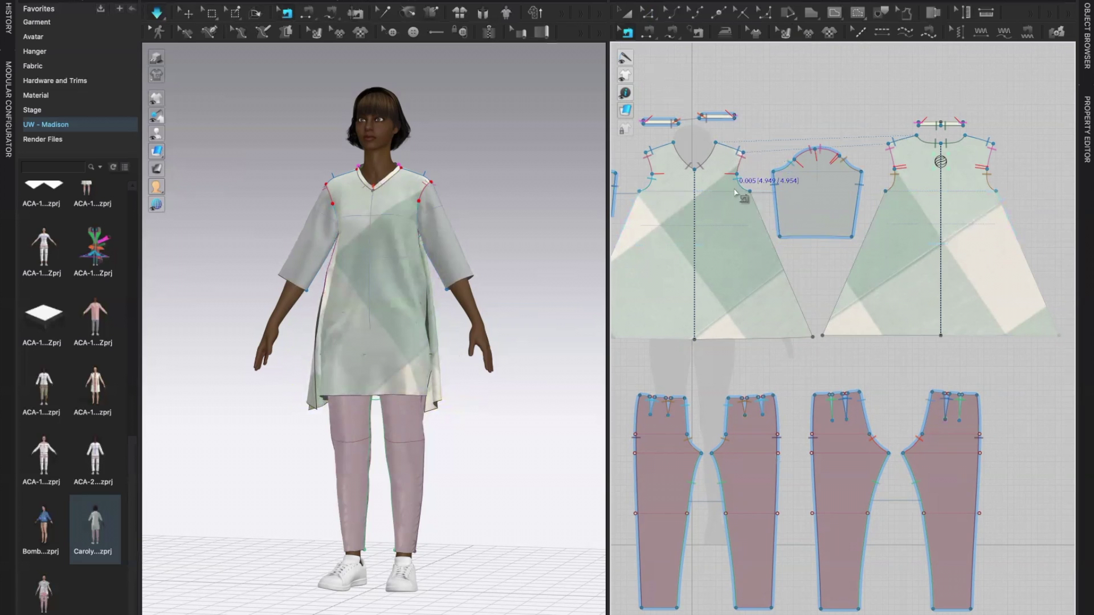
Sew the tunic's front and back side edges together along their full length from underarm to hem, and simulate the garment
left_click(647, 33)
left_click(763, 220)
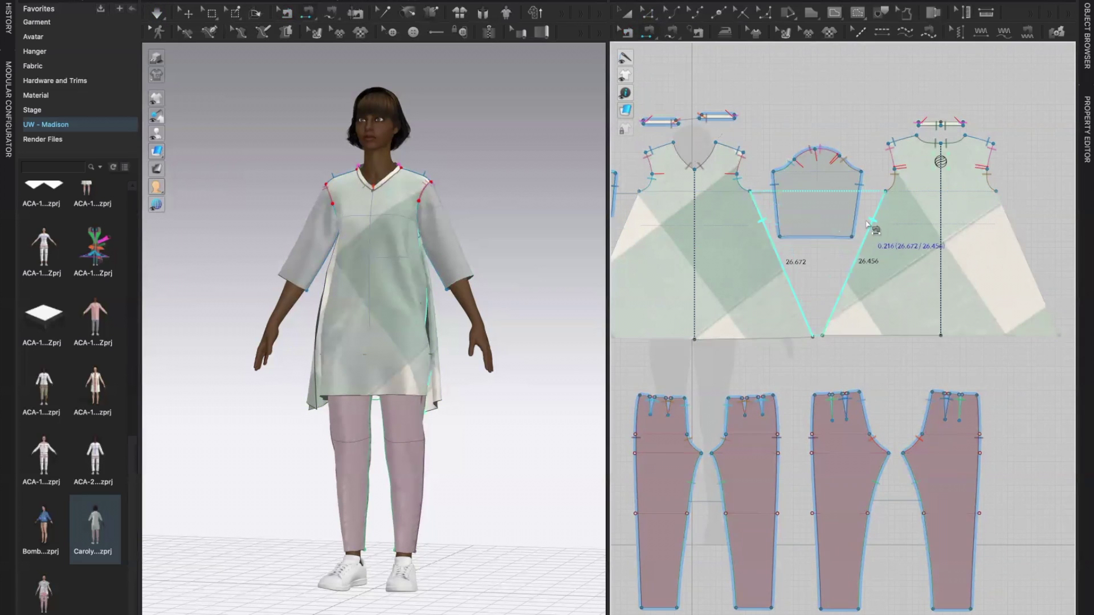
left_click(1012, 224)
left_click(553, 354)
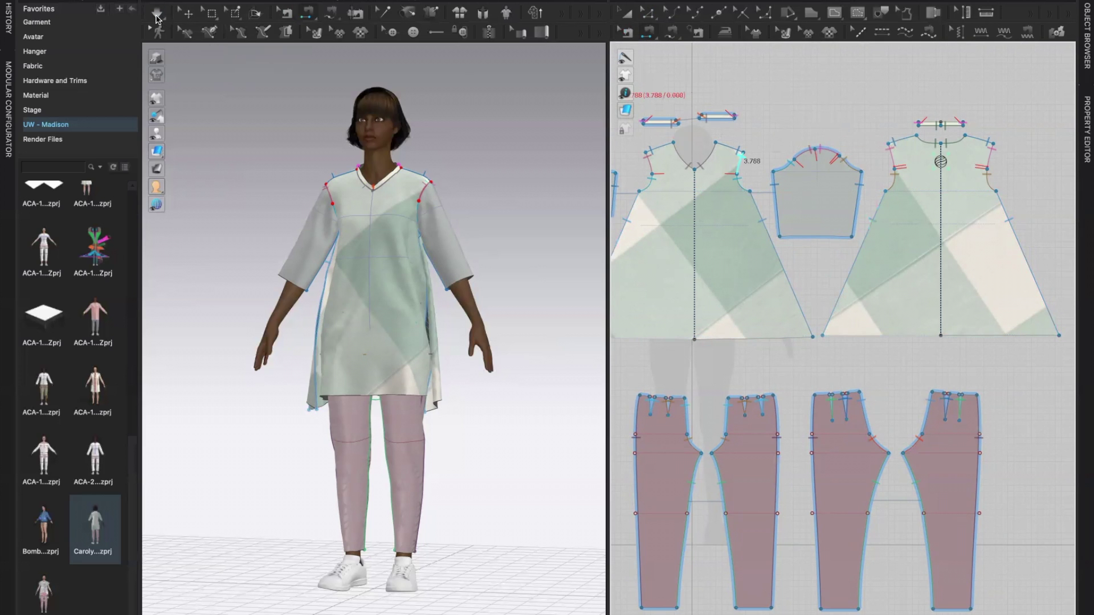
left_click(156, 17)
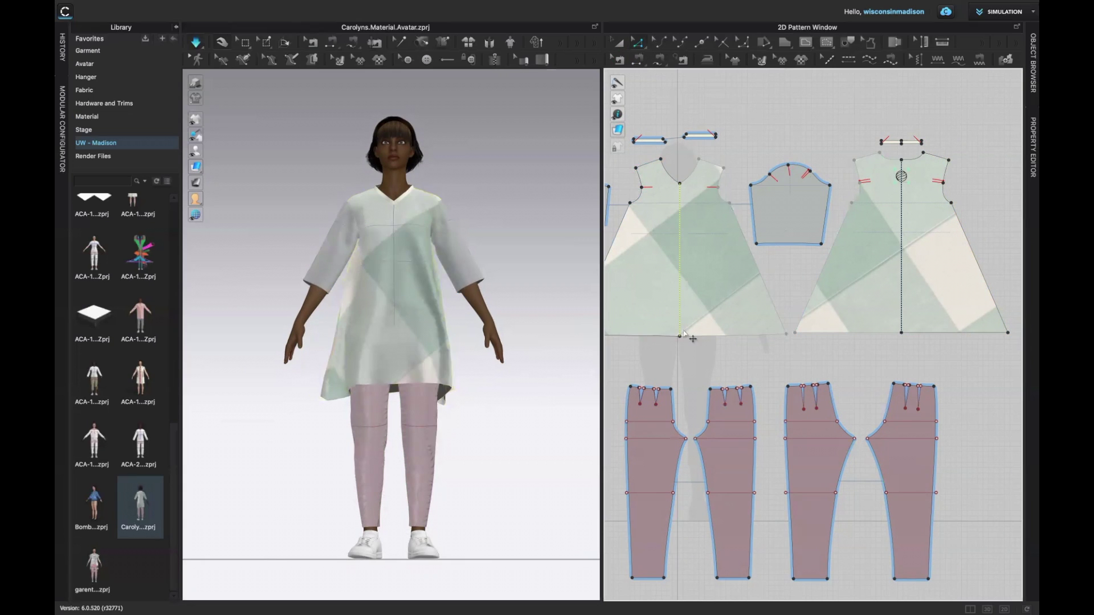
Raise the centre point of the tunic's front hem by about 7.5 and convert it to a curve point
left_click_drag(680, 334, 683, 296)
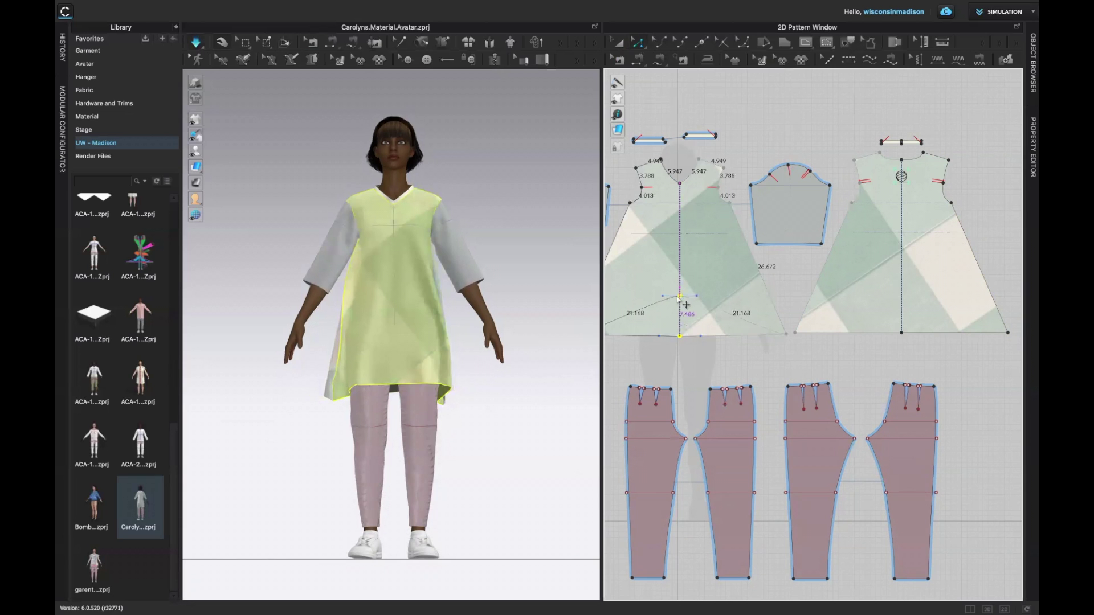
right_click(680, 296)
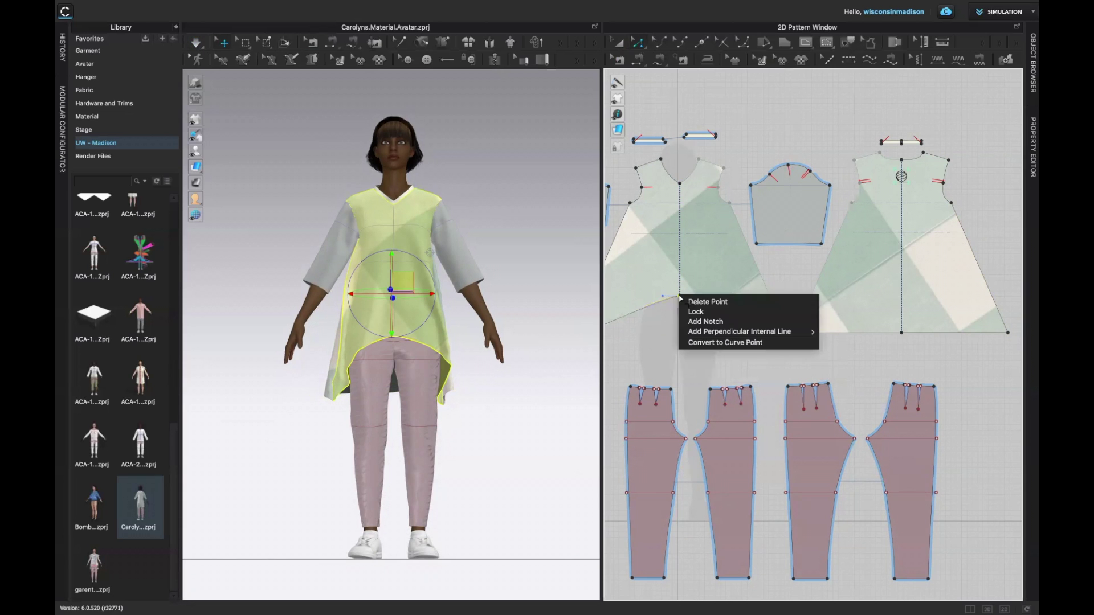
left_click(712, 343)
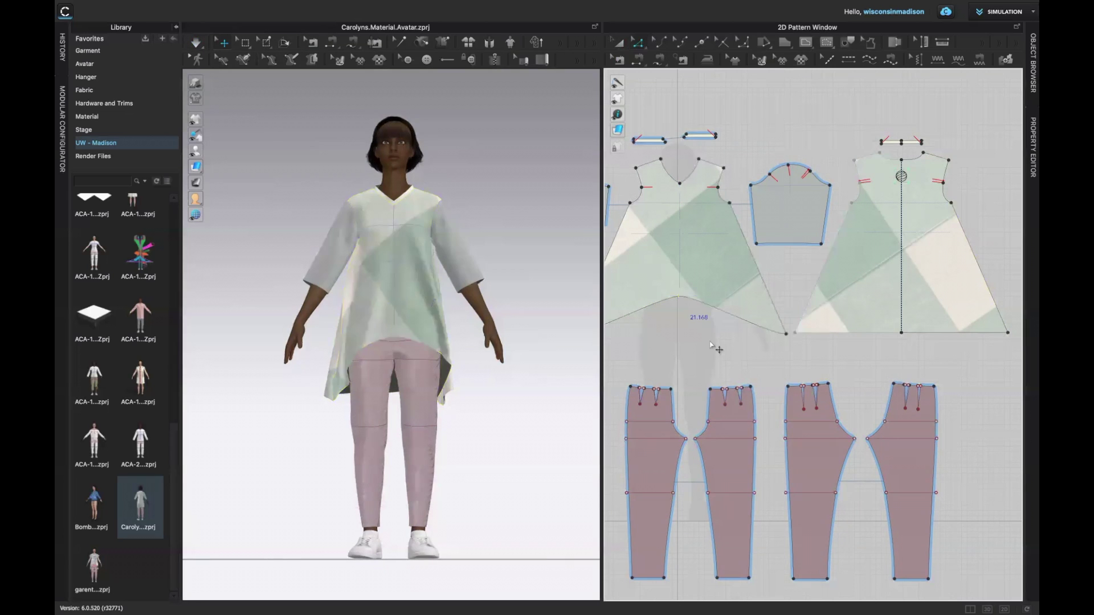
Lower the centre point of the tunic's back hem, convert it to a curve point, and simulate the drape
left_click_drag(901, 333, 903, 377)
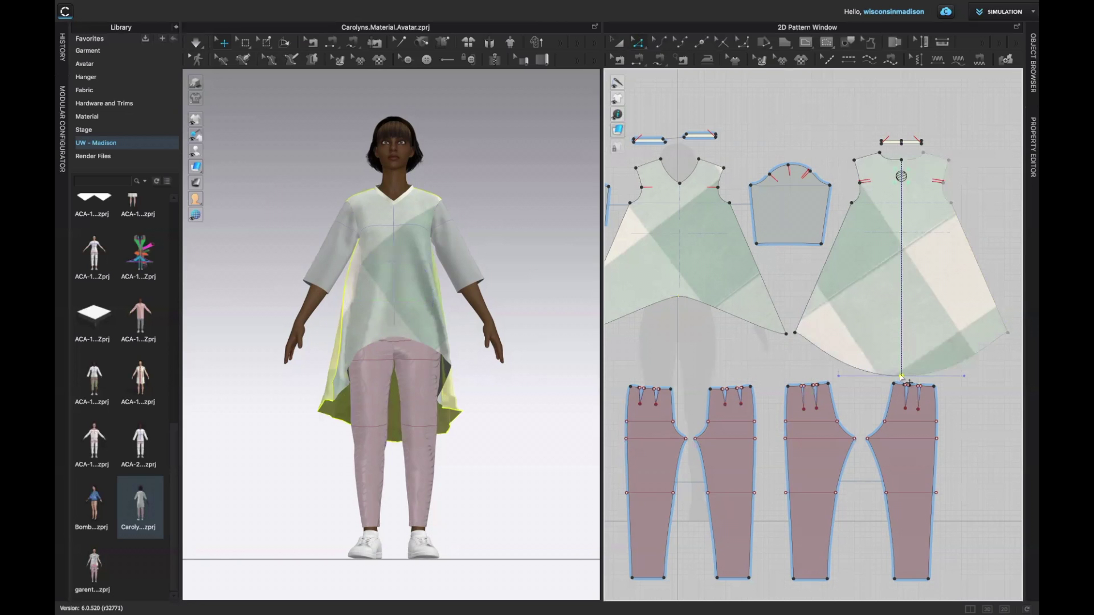
right_click(898, 376)
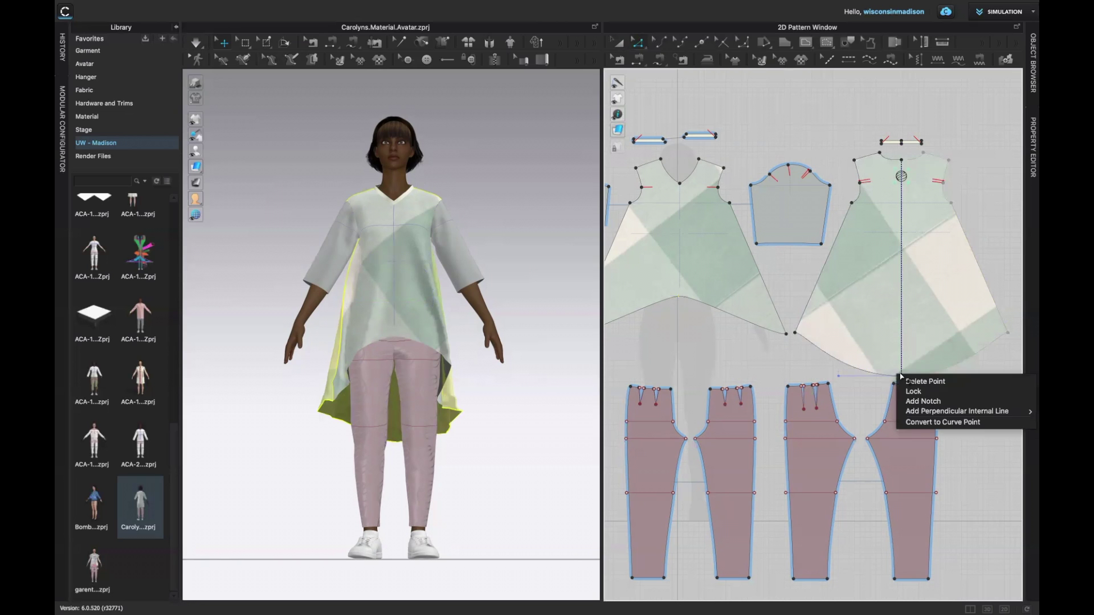
left_click(909, 422)
right_click_drag(533, 348, 428, 354)
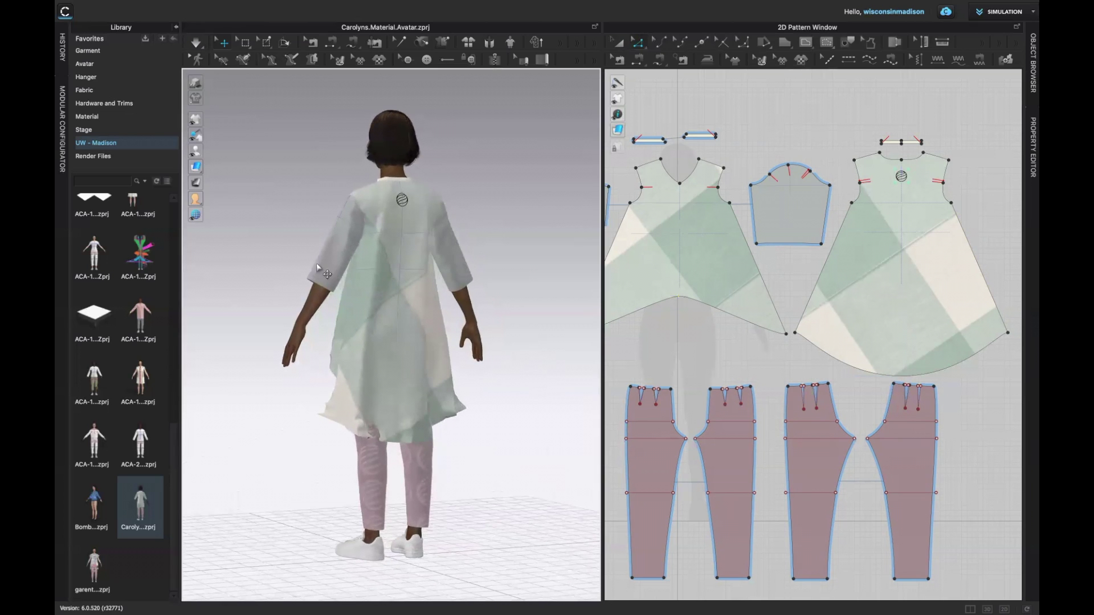
left_click(196, 43)
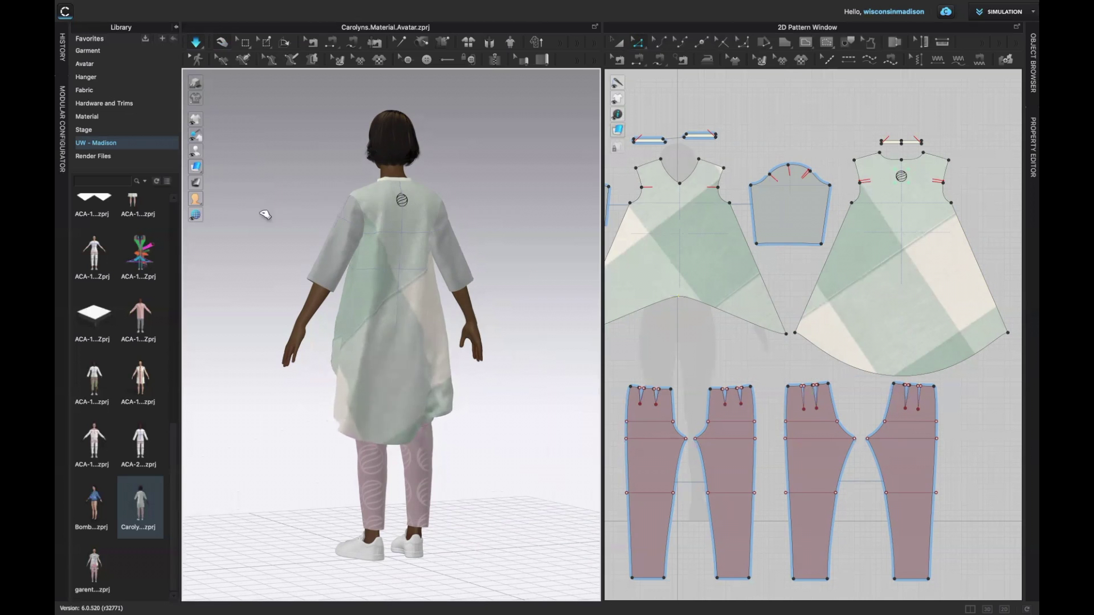
right_click_drag(289, 271, 368, 233)
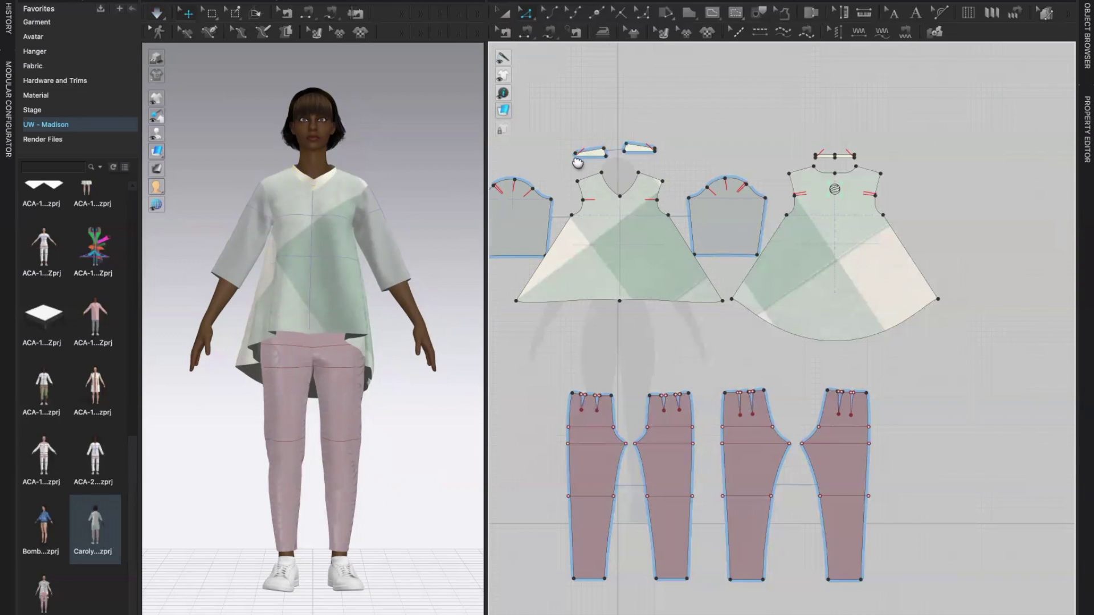
Raise the low outer corners of the two front collar pieces so each piece has an even height
scroll(577, 163, "up", 5)
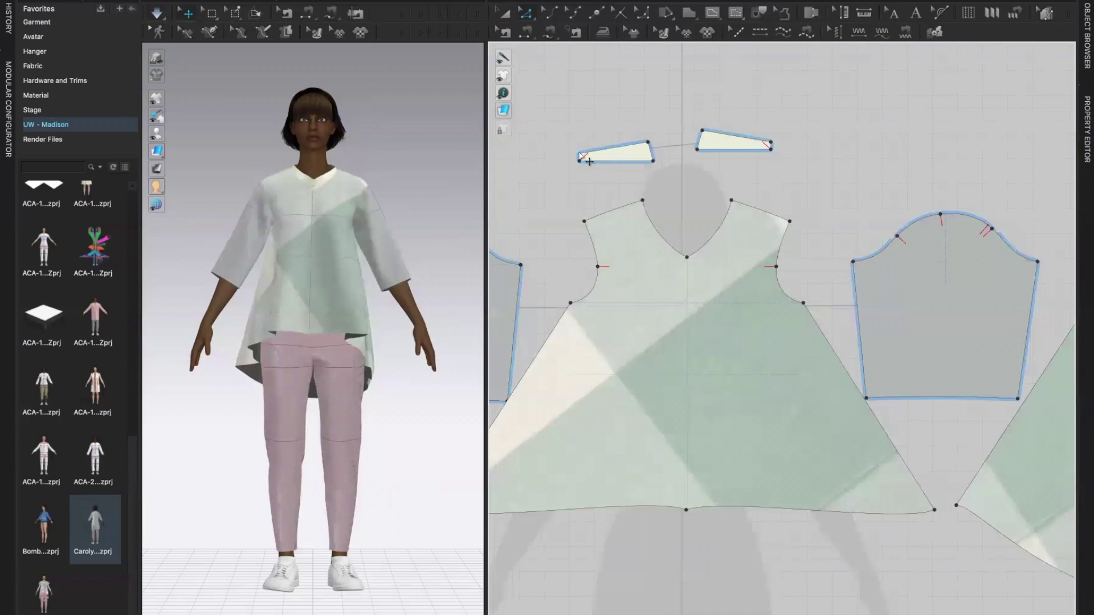
left_click(581, 143)
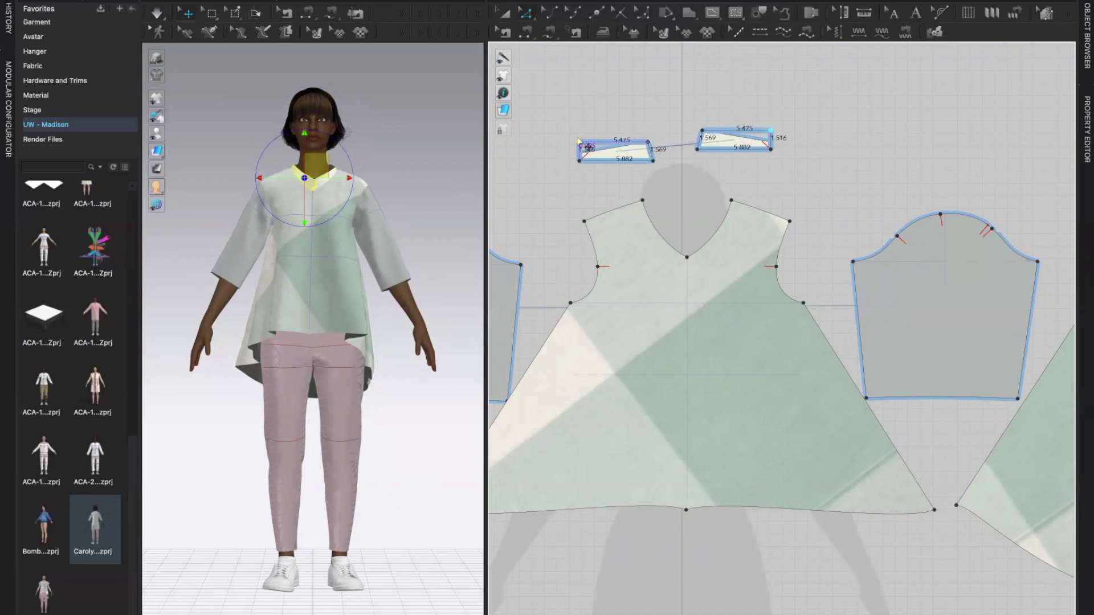
left_click(814, 169)
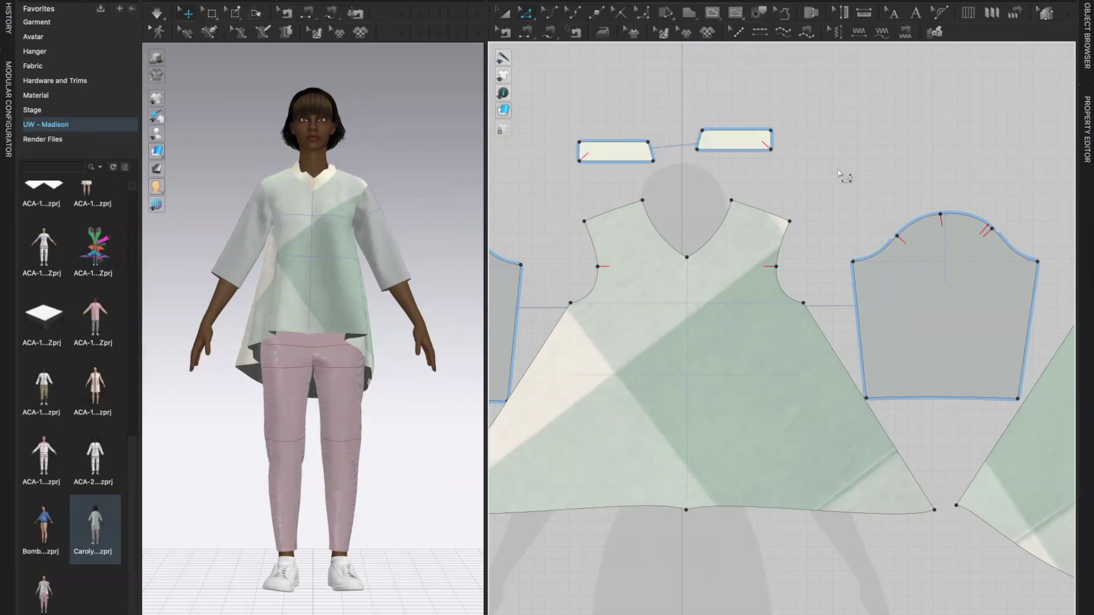
right_click(831, 179)
left_click(853, 168)
Raise the upper edge of the back collar piece at its outer corners and centre to match the front collar, and simulate the garment
right_click_drag(830, 181, 685, 146)
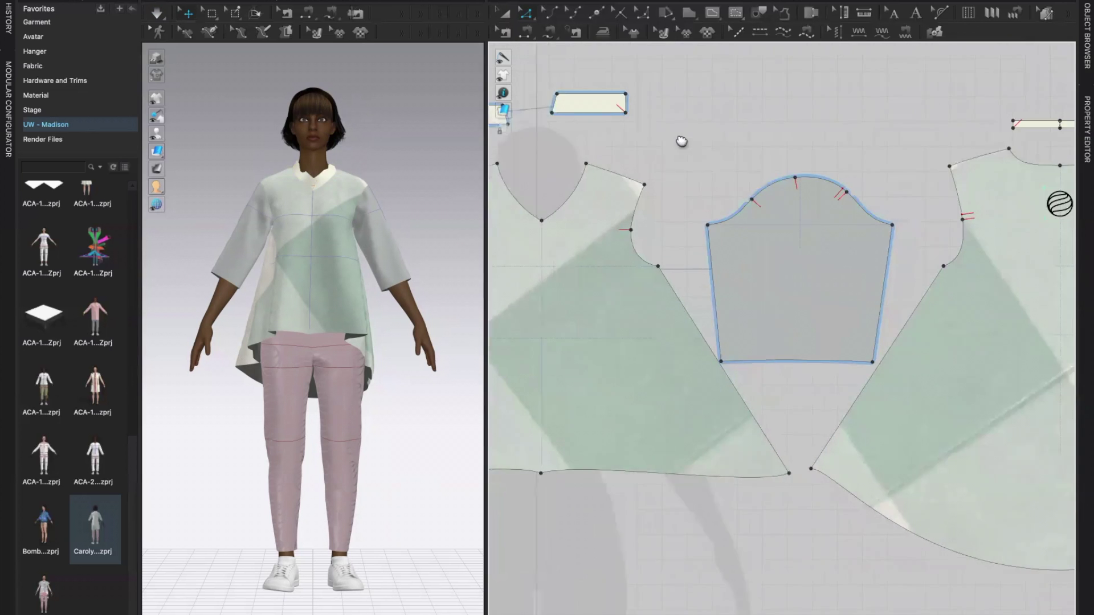
mouse_move(1014, 122)
left_mouse_down()
mouse_move(1006, 110)
mouse_move(1019, 116)
left_mouse_up()
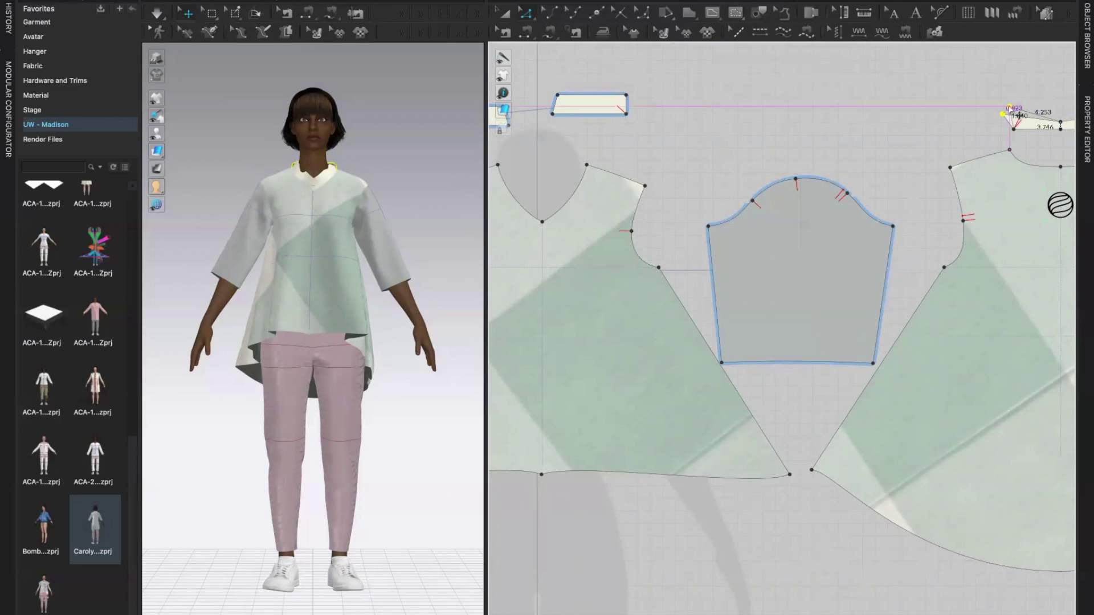
left_click_drag(1061, 121, 1061, 106)
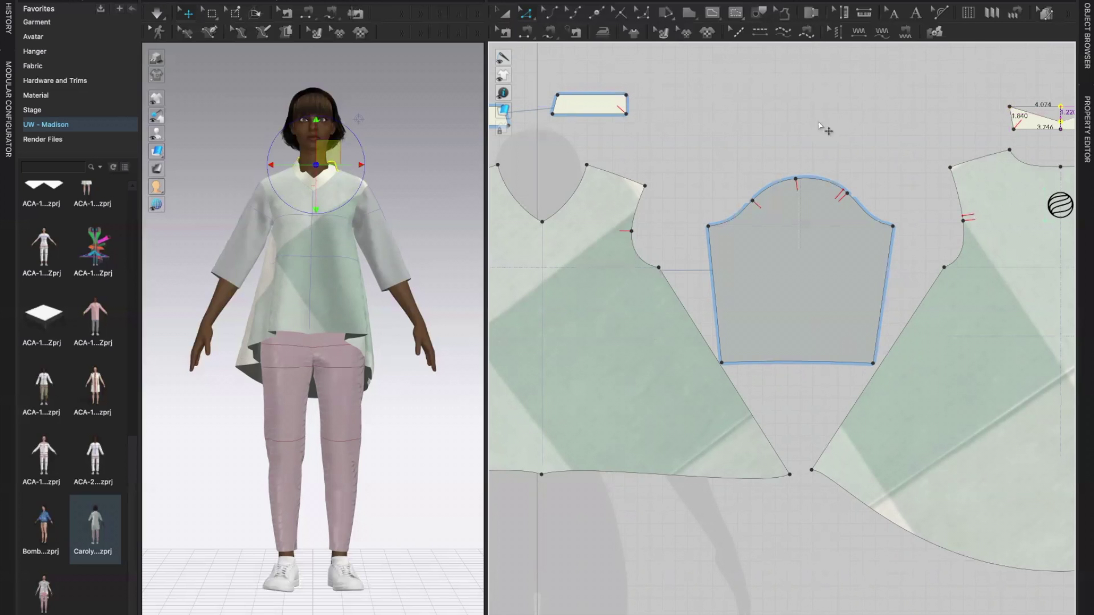
left_click(791, 123)
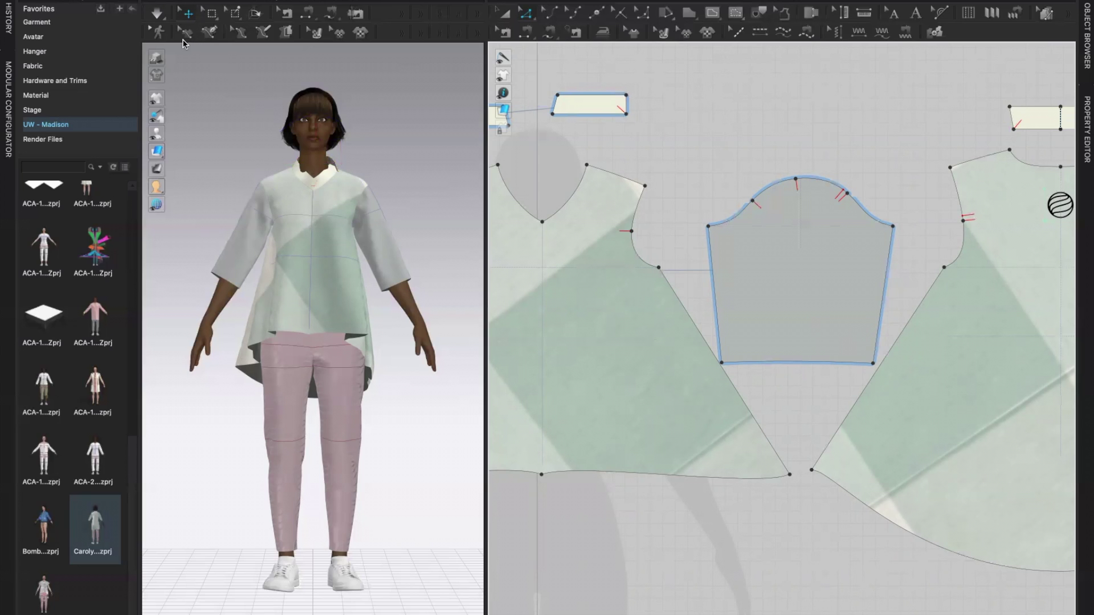
left_click(157, 16)
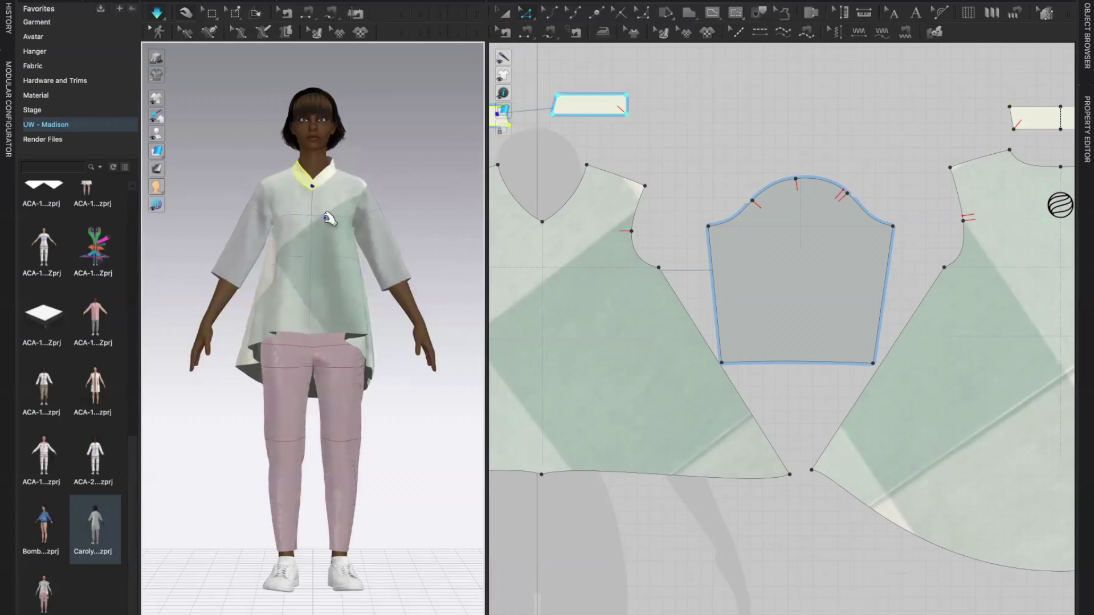
Assign the Leather_Lambskin fabric to the back collar piece and both front collar pieces
left_click(1087, 36)
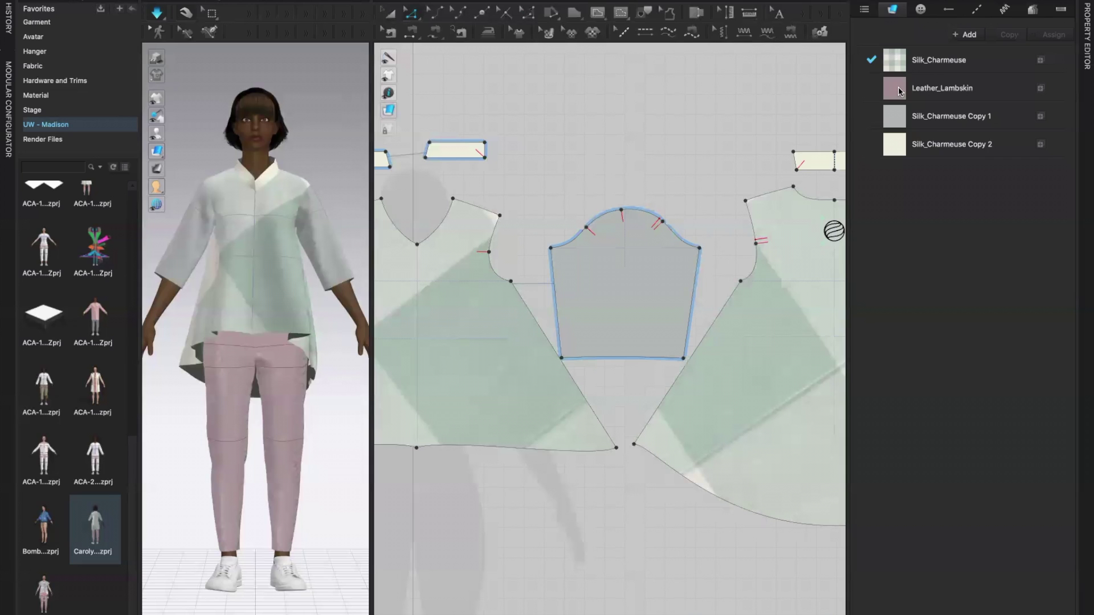
left_click(812, 163)
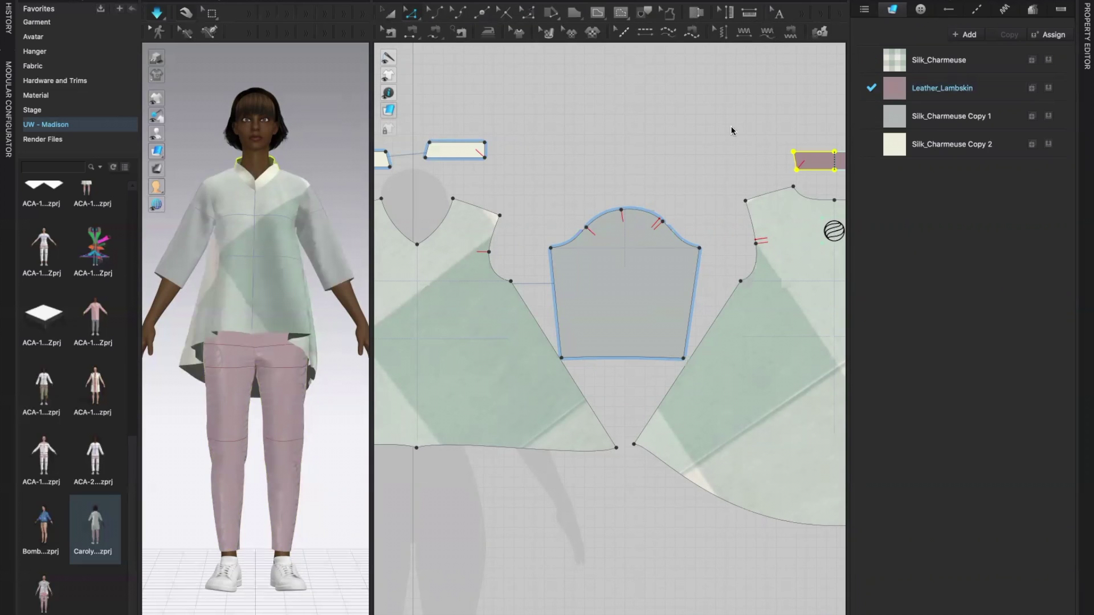
left_click(437, 159)
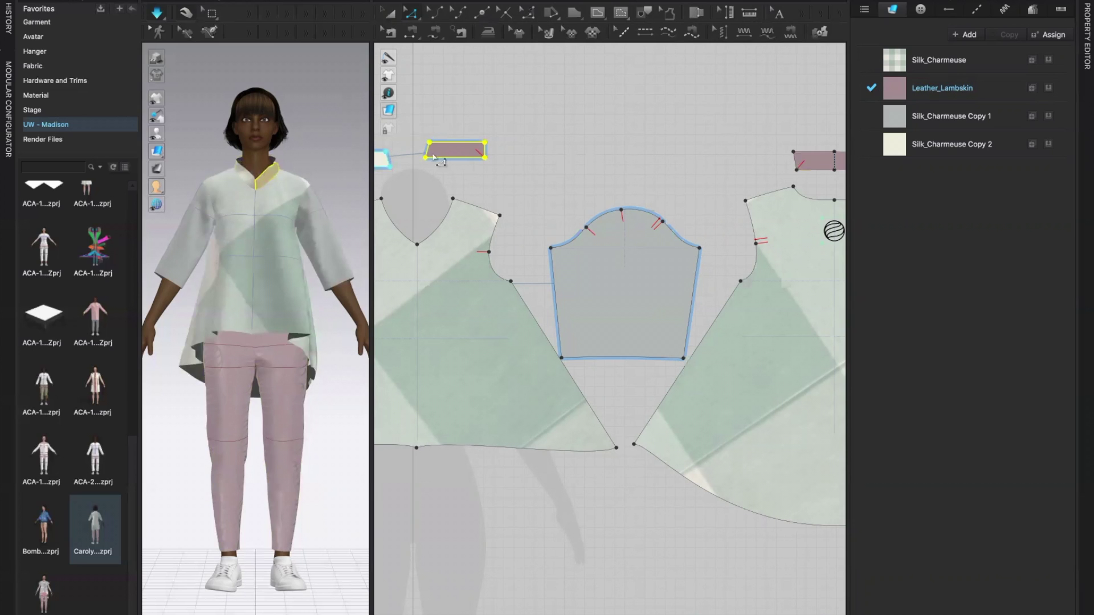
left_click(593, 122)
mouse_move(334, 399)
right_mouse_down()
mouse_move(411, 350)
mouse_move(363, 371)
mouse_move(200, 391)
mouse_move(324, 403)
right_mouse_up()
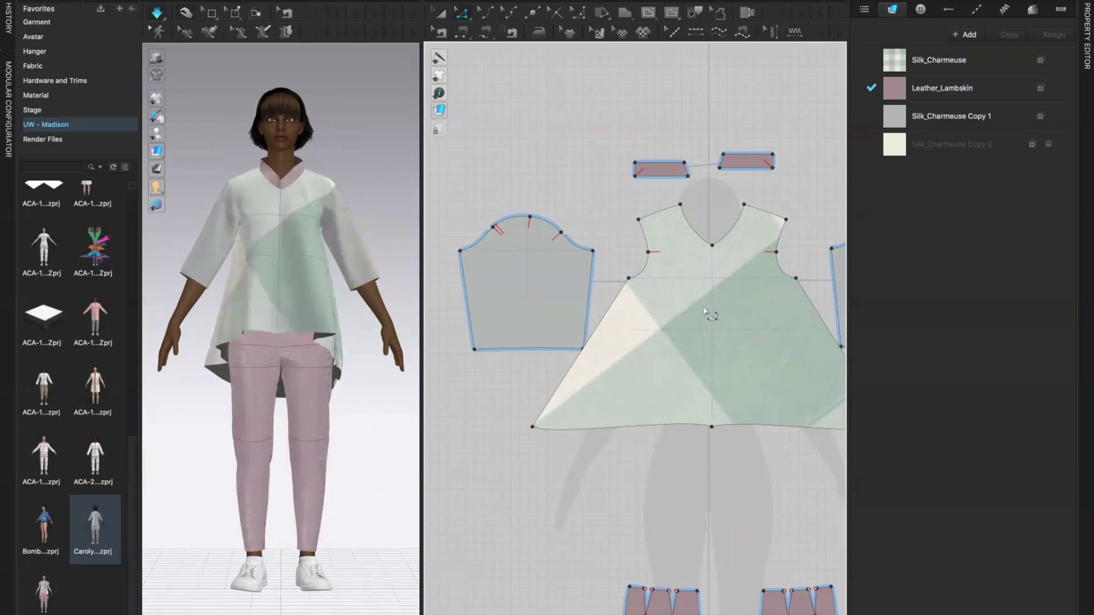
Move the front tunic piece down slightly, away from the collar pieces
key("a")
left_click(707, 313)
left_click_drag(706, 313, 689, 327)
Shorten both sleeves by moving the sleeve's hem edge up about 9.08 towards the underarm
left_click(533, 325)
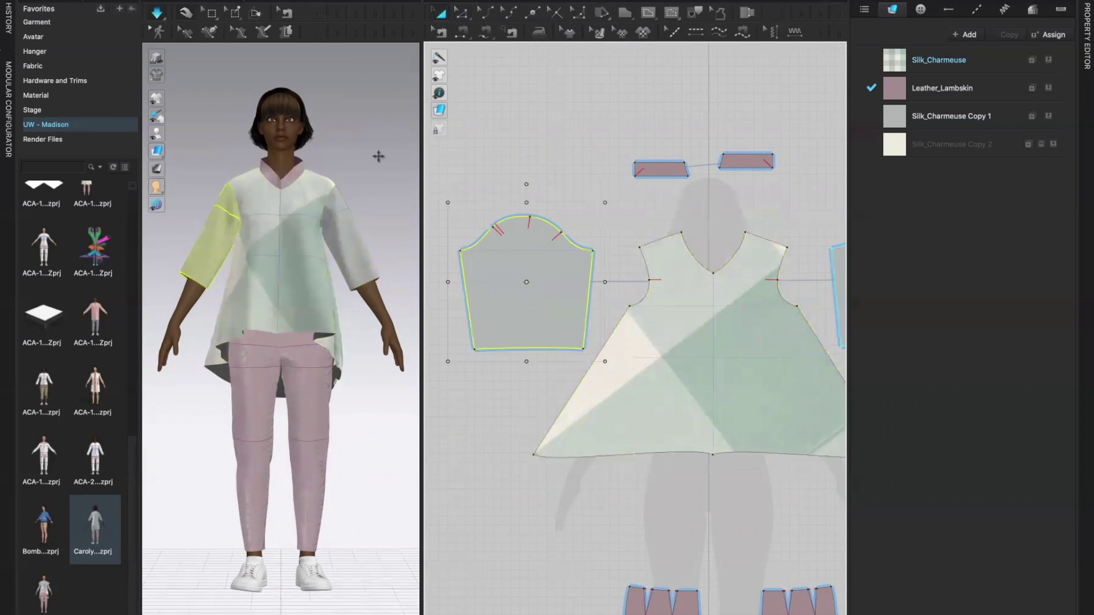
left_click(464, 16)
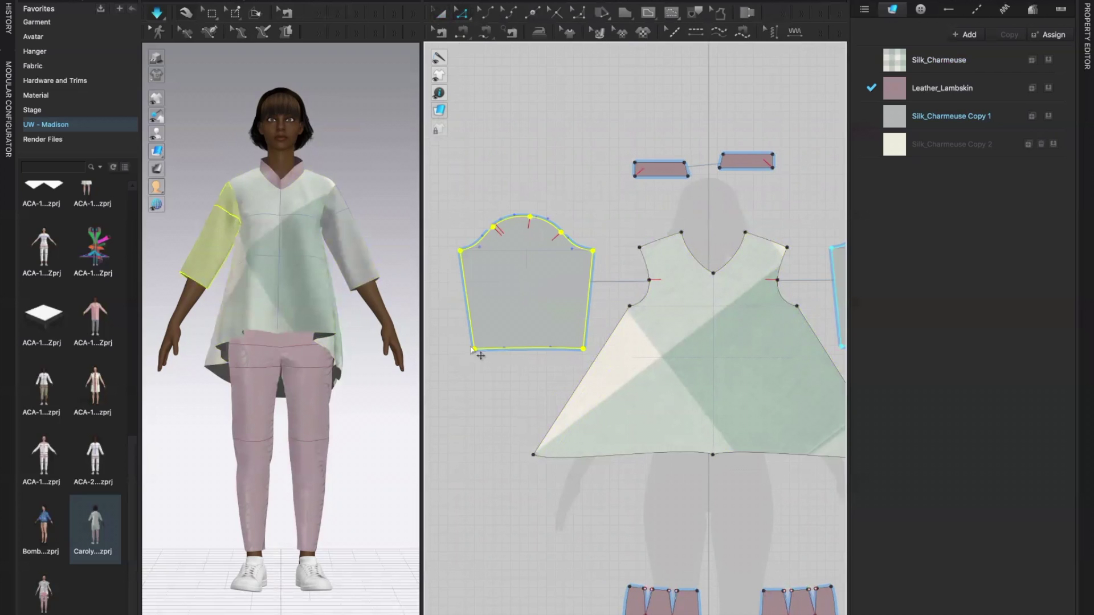
left_click(487, 377)
left_click(475, 350)
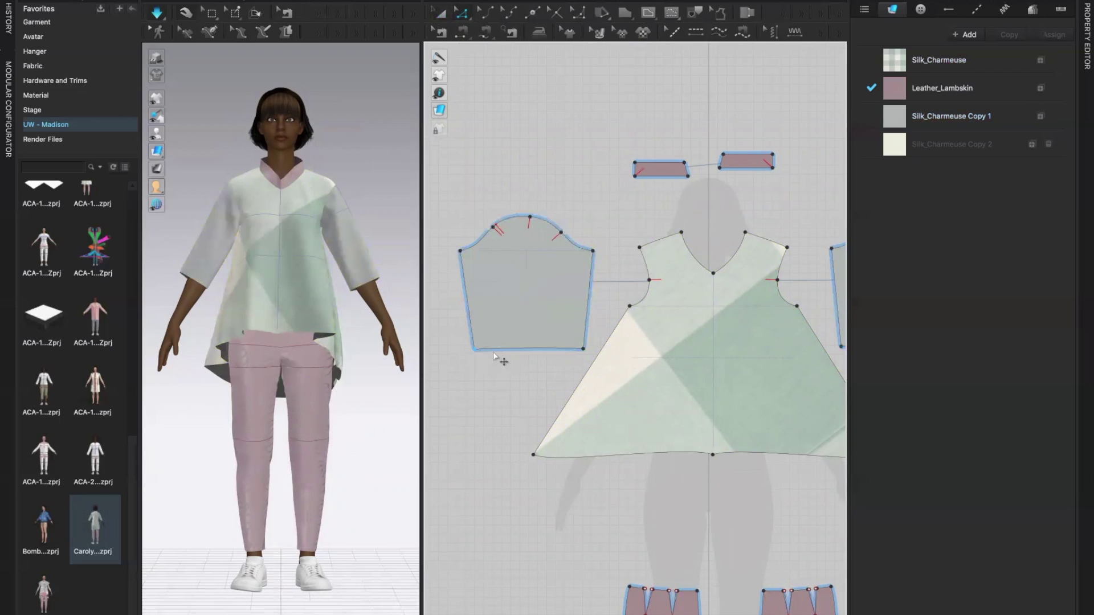
left_click(583, 349, "shift")
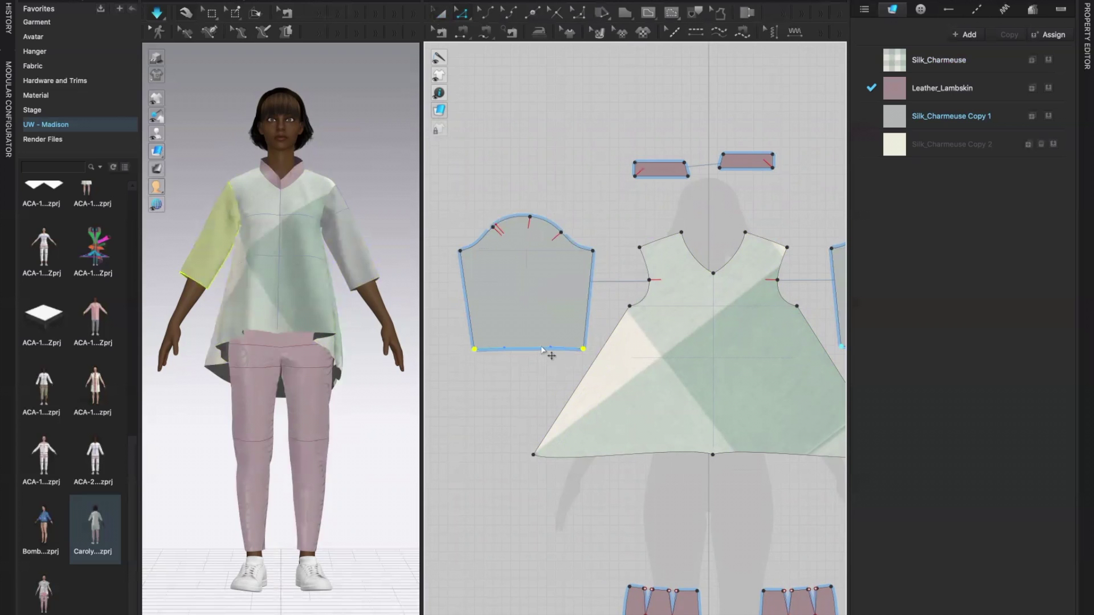
left_click_drag(542, 350, 539, 268)
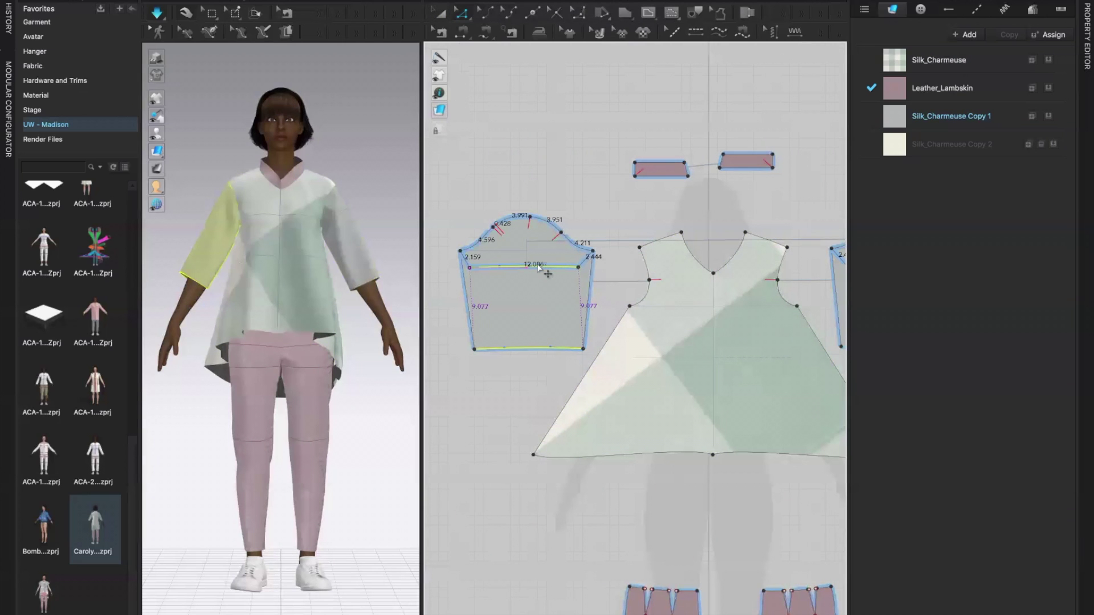
left_click(481, 420)
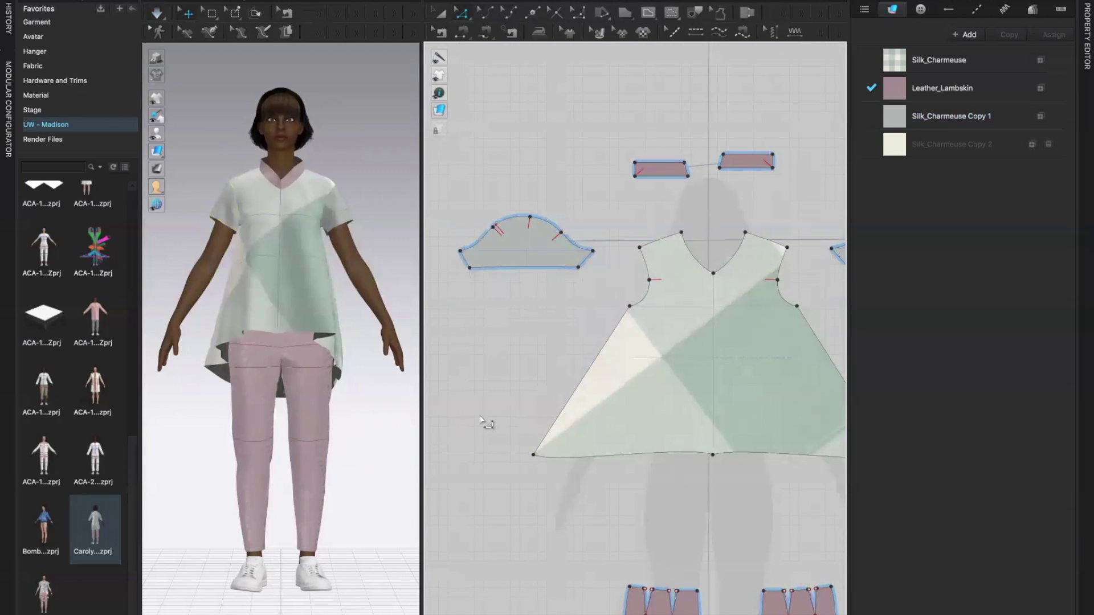
Raise the sleeve hem slightly and curve it upward towards the sleeve cap
left_click(528, 268)
left_click_drag(527, 265, 528, 262)
left_click(498, 266)
left_click(498, 266)
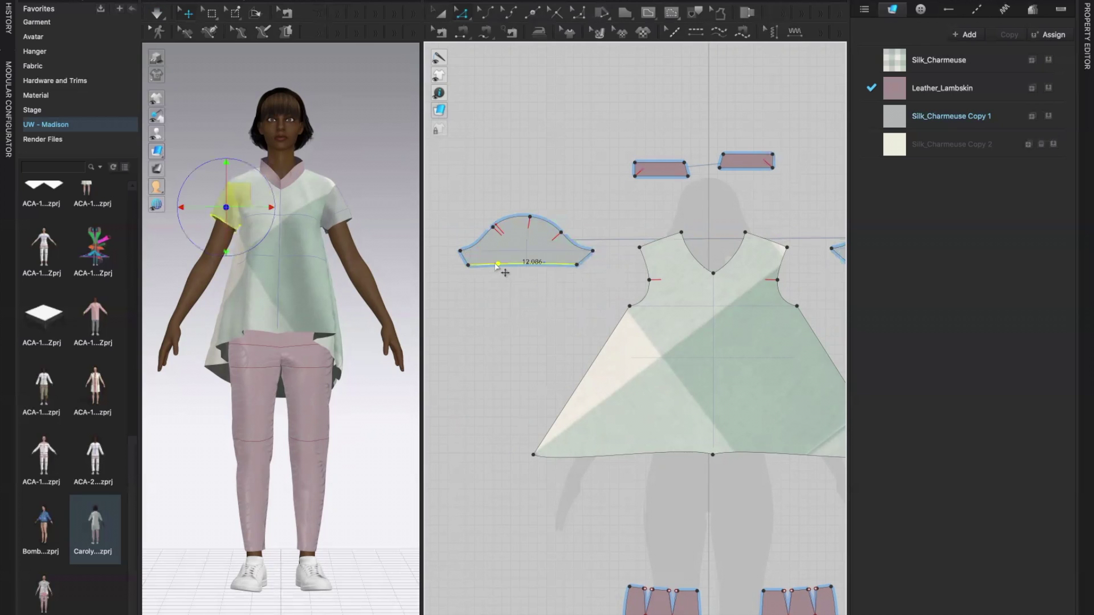
left_click_drag(497, 264, 531, 242)
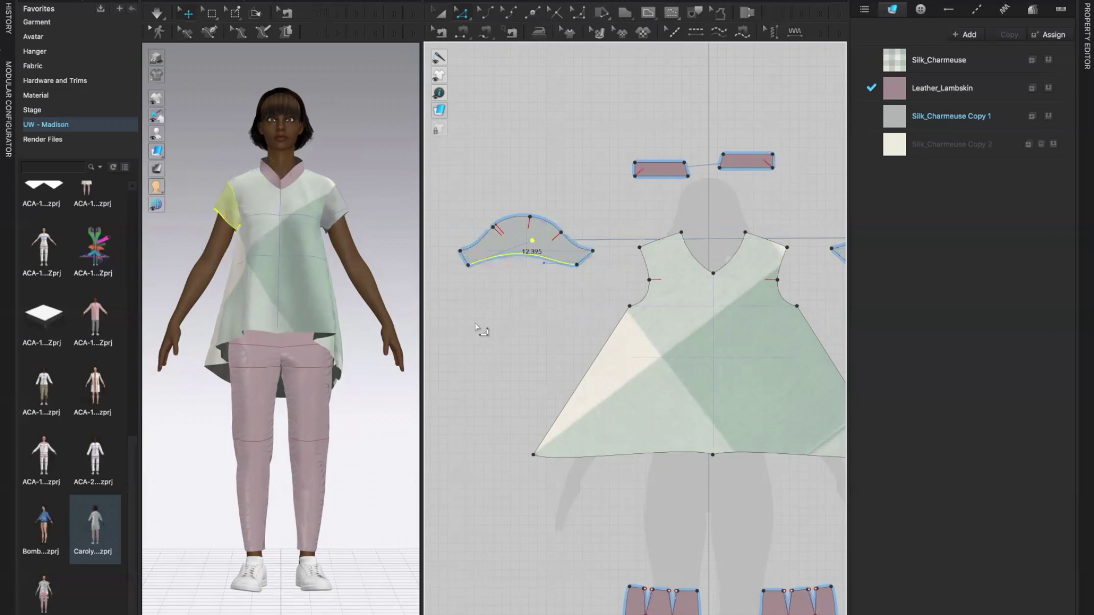
left_click(545, 261)
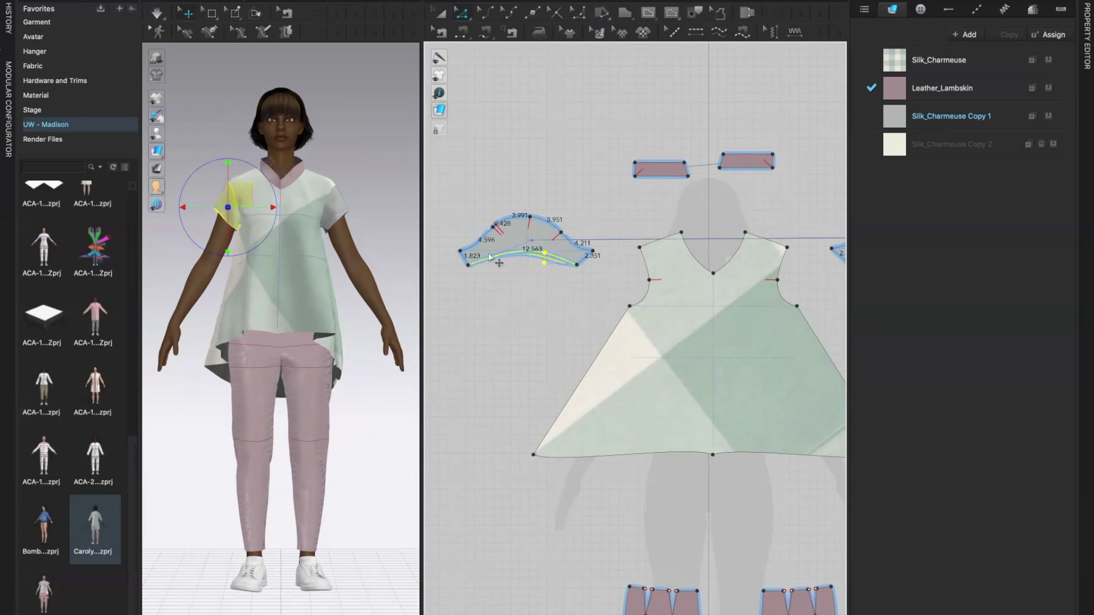
left_click_drag(528, 238, 529, 237)
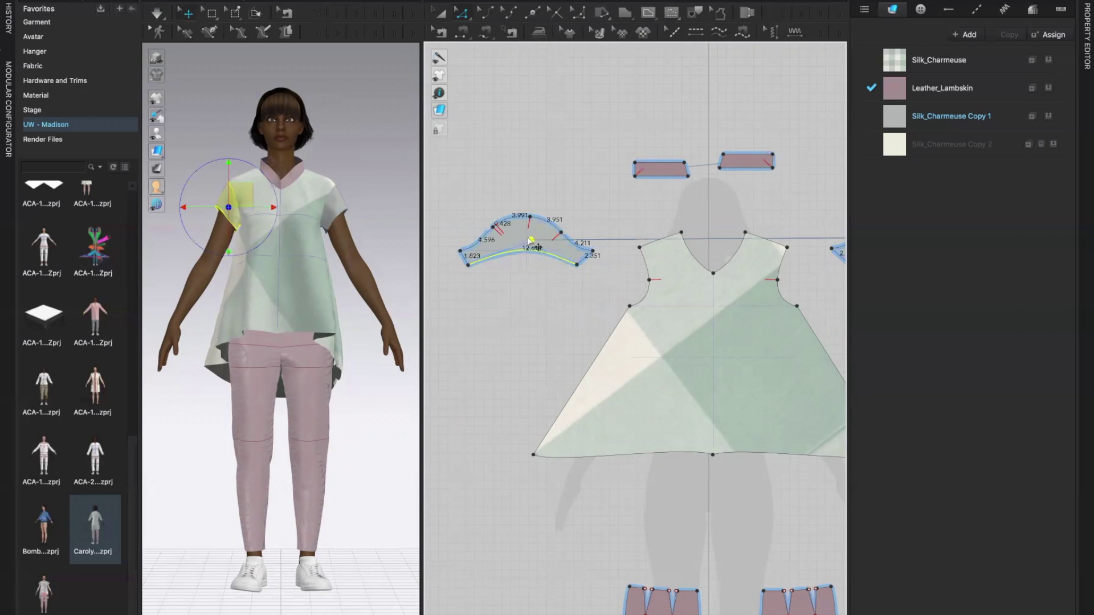
left_click(494, 316)
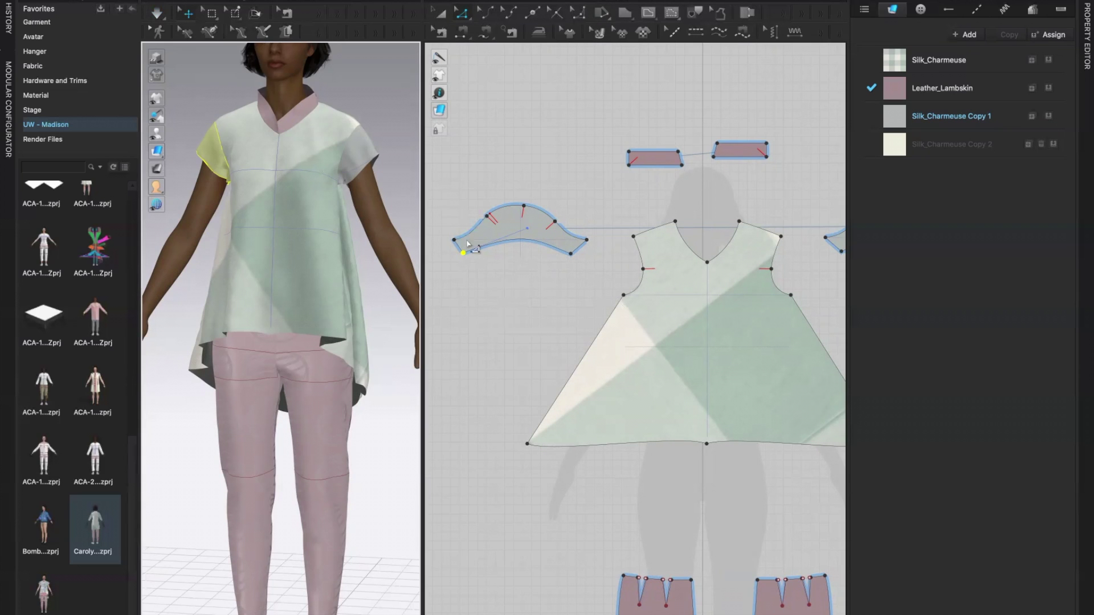
Move both end points of the curved sleeve hem up together to shorten the sleeves into narrow cap sleeves
left_click(570, 253)
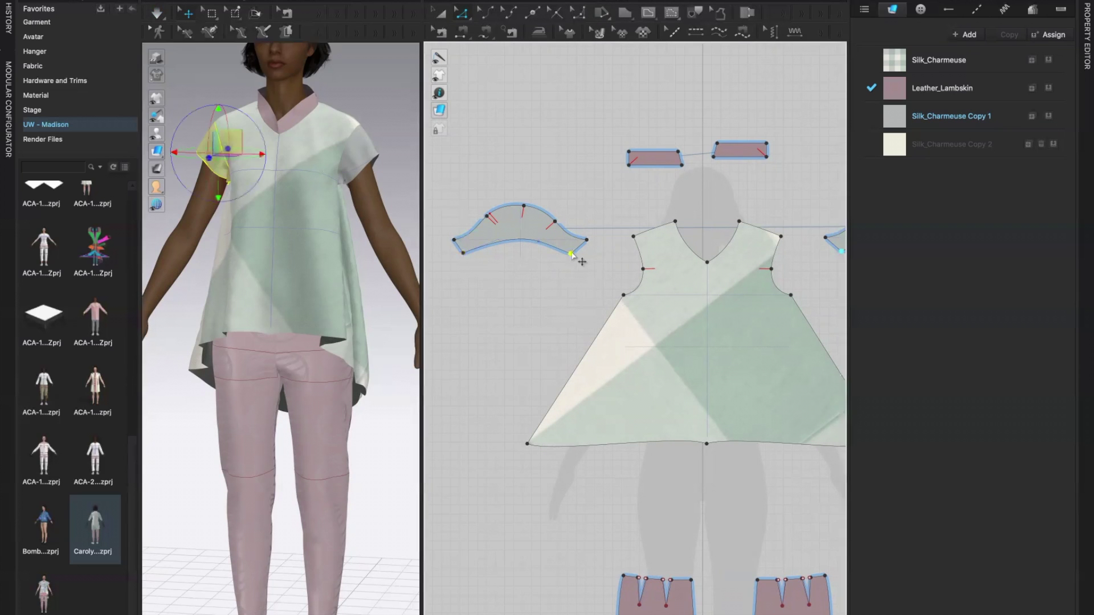
left_click(464, 253)
left_click(571, 253, "shift")
left_click_drag(522, 242, 525, 233)
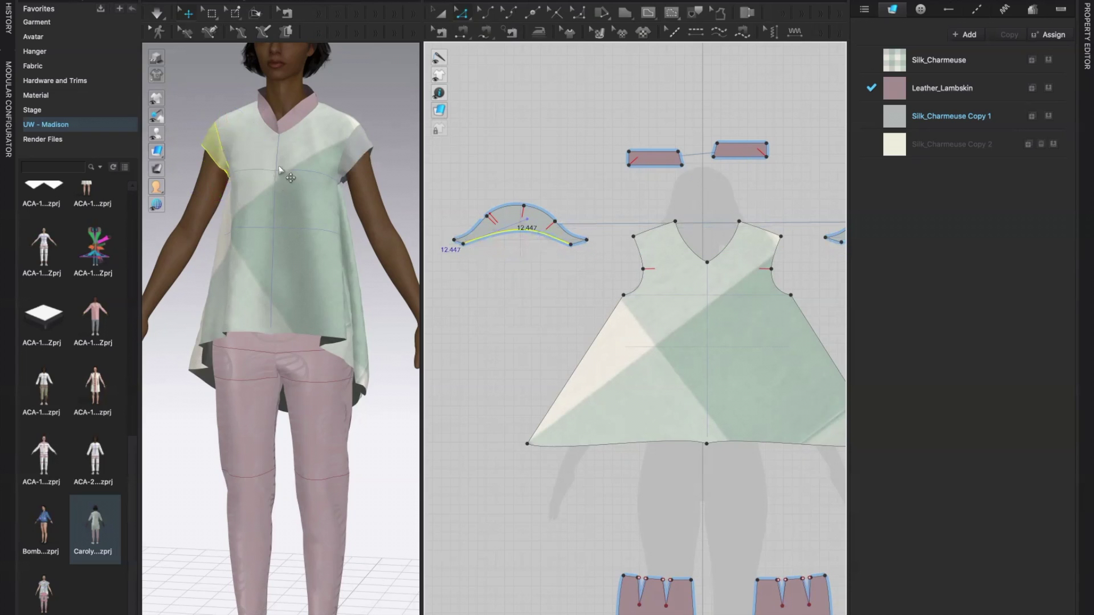
right_click_drag(366, 288, 243, 374)
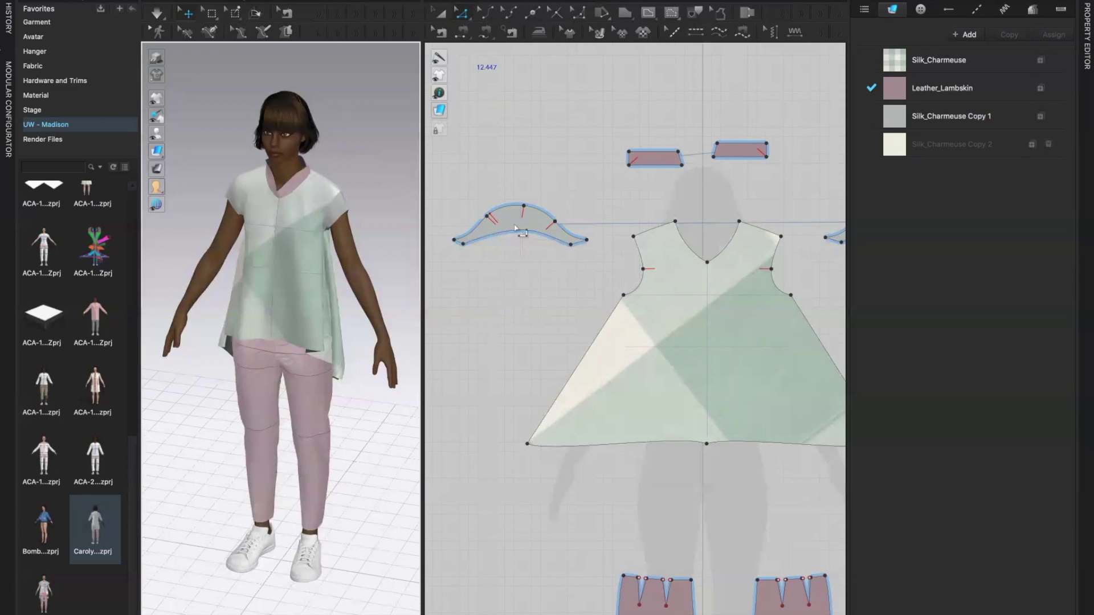
Raise the centre point of the tunic's front hem slightly
scroll(578, 473, "down", 3)
left_click(673, 452)
left_click_drag(674, 452, 674, 445)
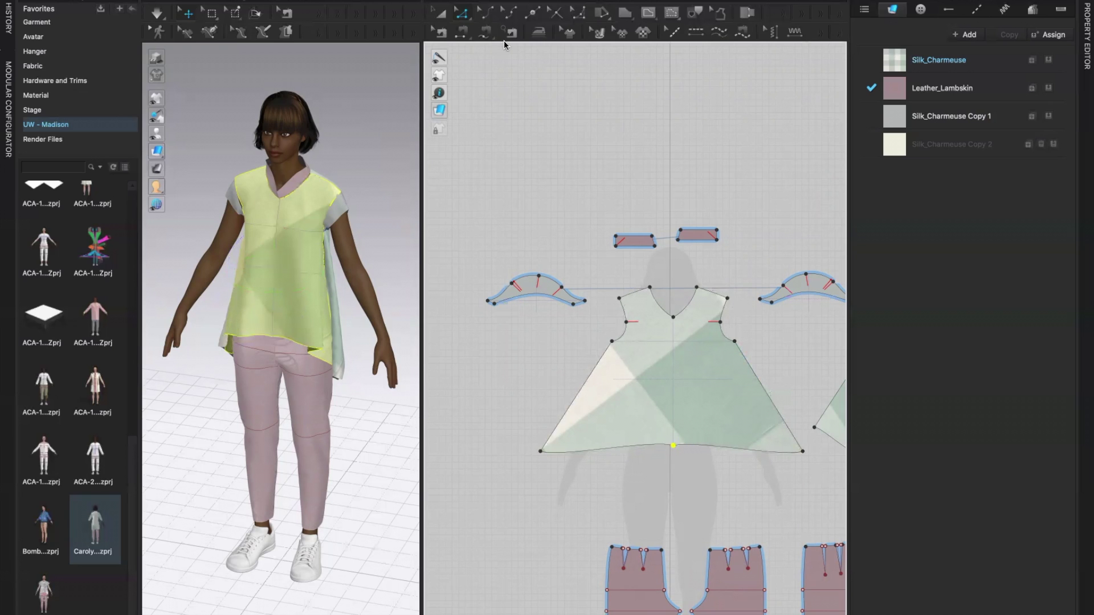
Delete the centre point of the tunic's front hem so the hem runs straight between its side corners
right_click(672, 446)
mouse_move(691, 505)
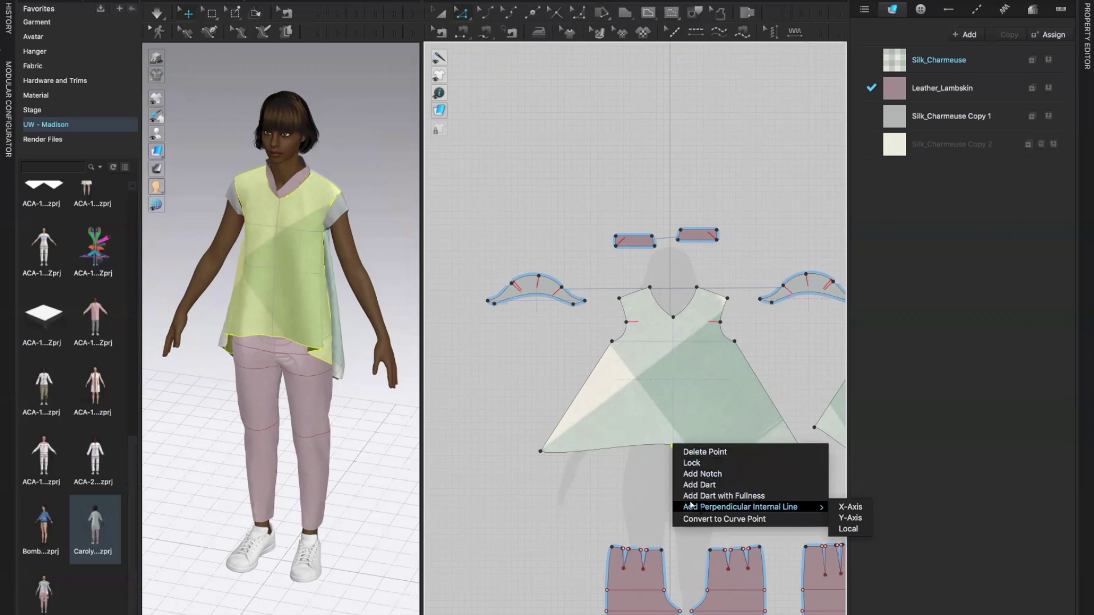
left_click(705, 452)
Move the left hem corners of the front and back tunic pieces inward together to reduce the A-line flare
scroll(704, 456, "down", 5)
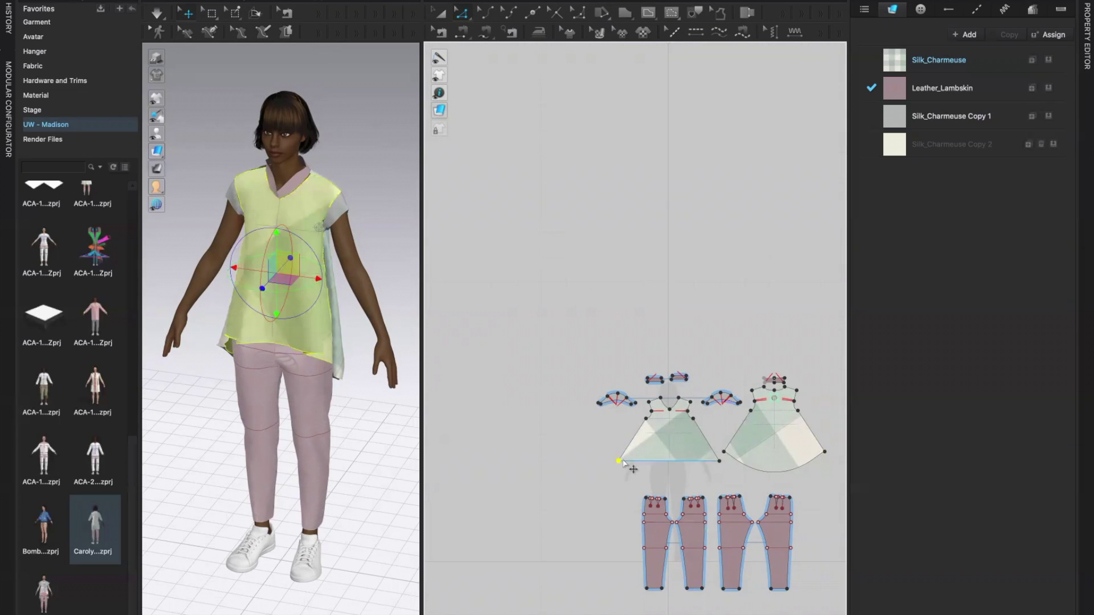
left_click(724, 452, "shift")
left_click_drag(619, 462, 626, 463)
left_click(651, 475)
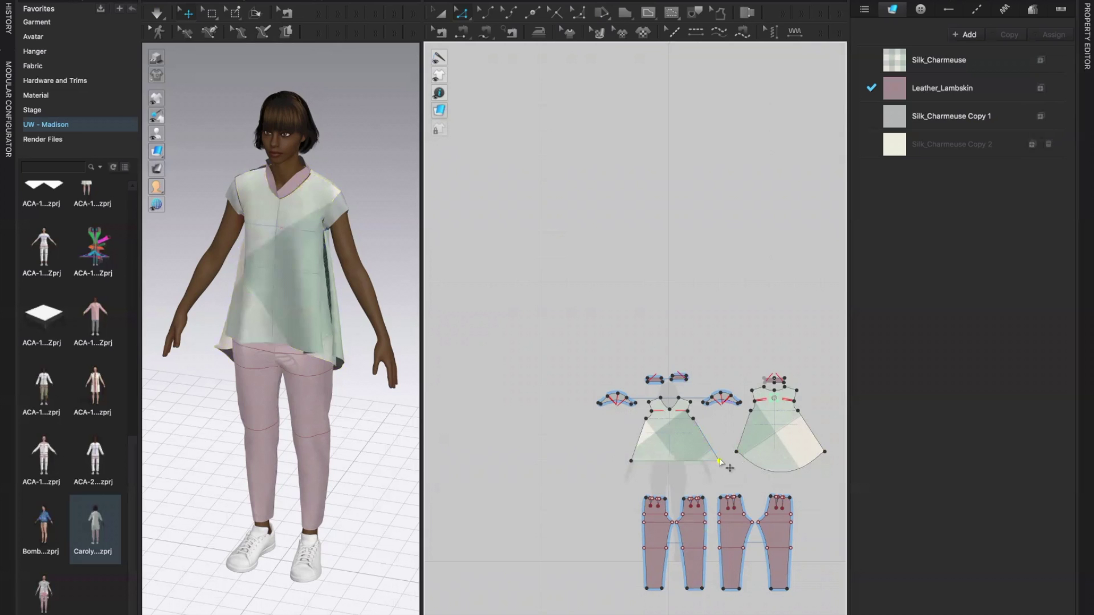
Move the right hem corners of the front and back tunic pieces inward together to match the opposite side
left_click(720, 461)
left_click(825, 453, "shift")
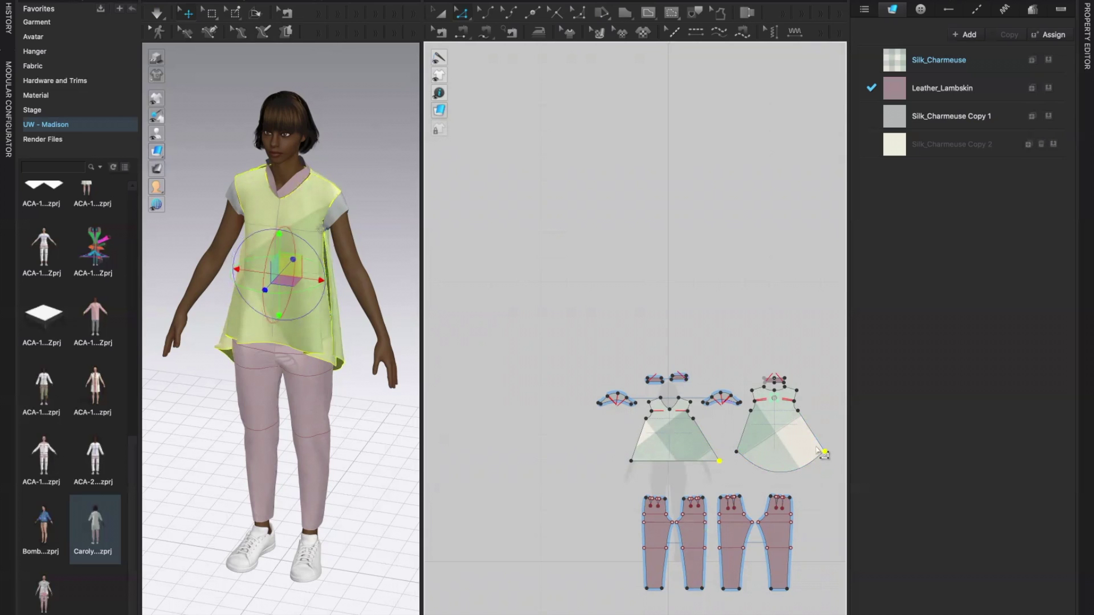
left_click_drag(720, 462, 708, 462)
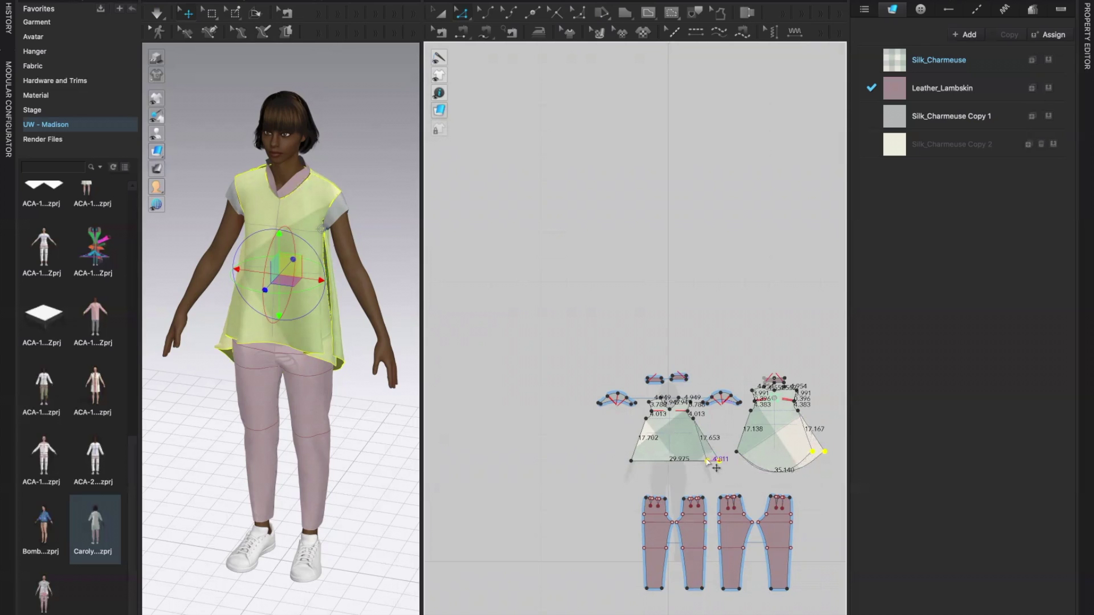
left_click(539, 498)
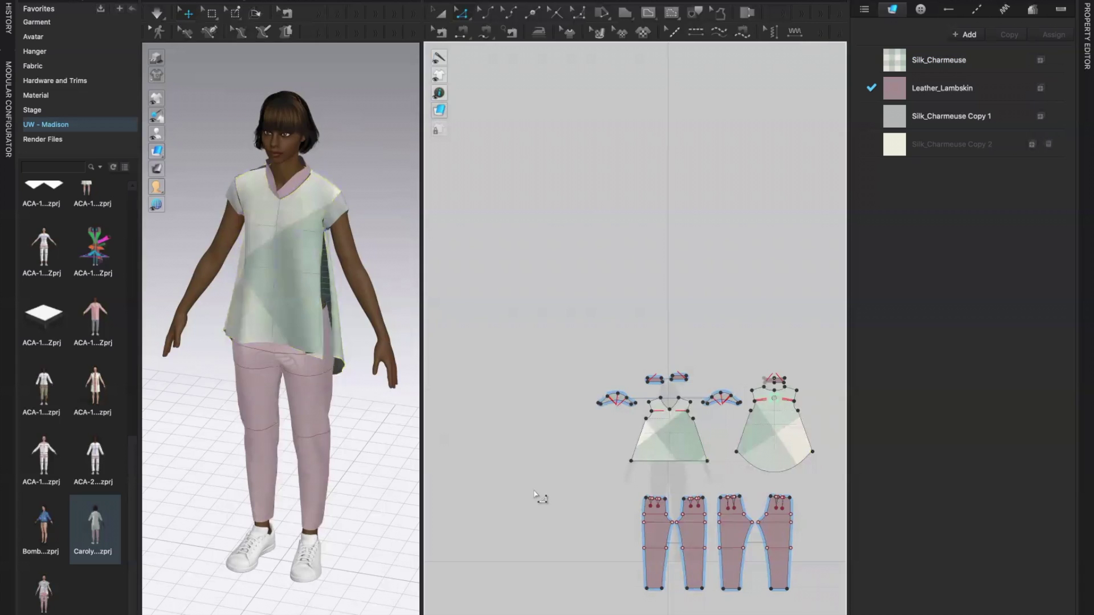
Simulate the garment and pull the front panel's side hem towards the avatar's hand to settle the side seam
scroll(169, 365, "up", 10)
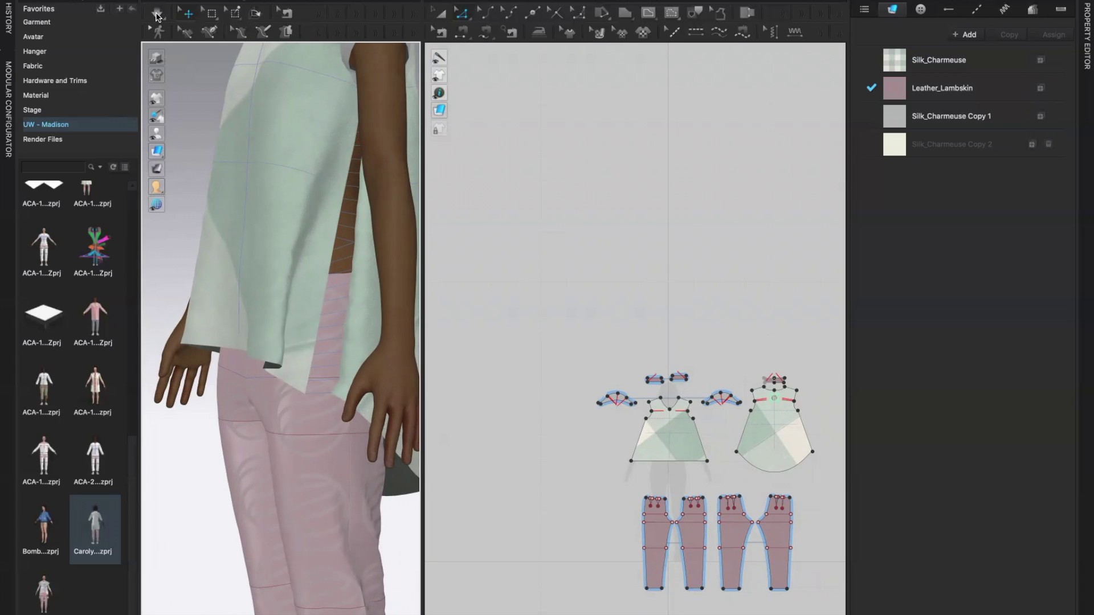
left_click(156, 14)
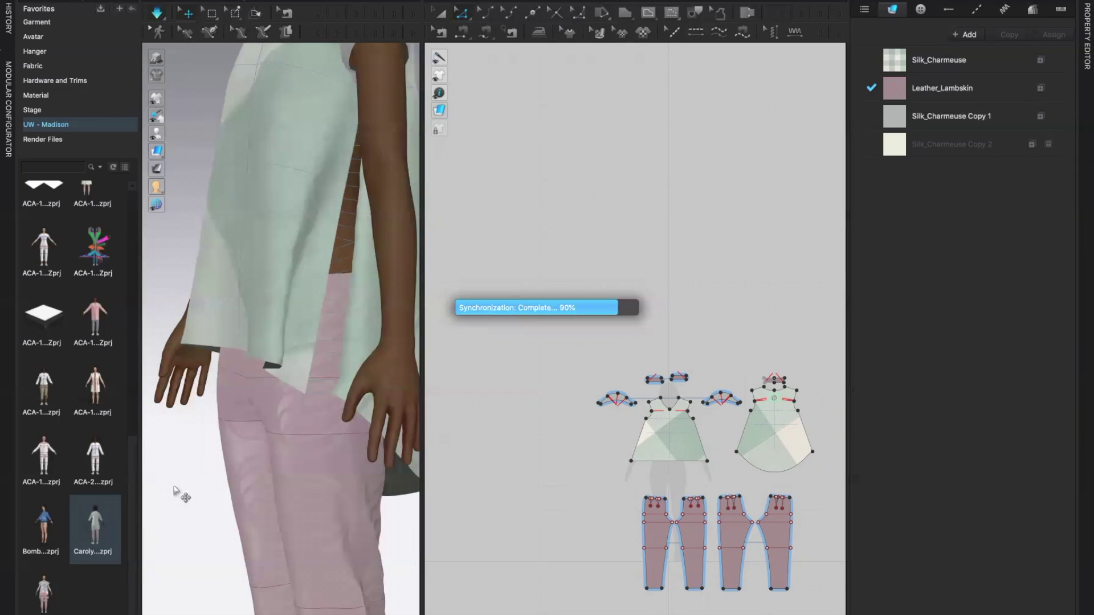
left_click(313, 384)
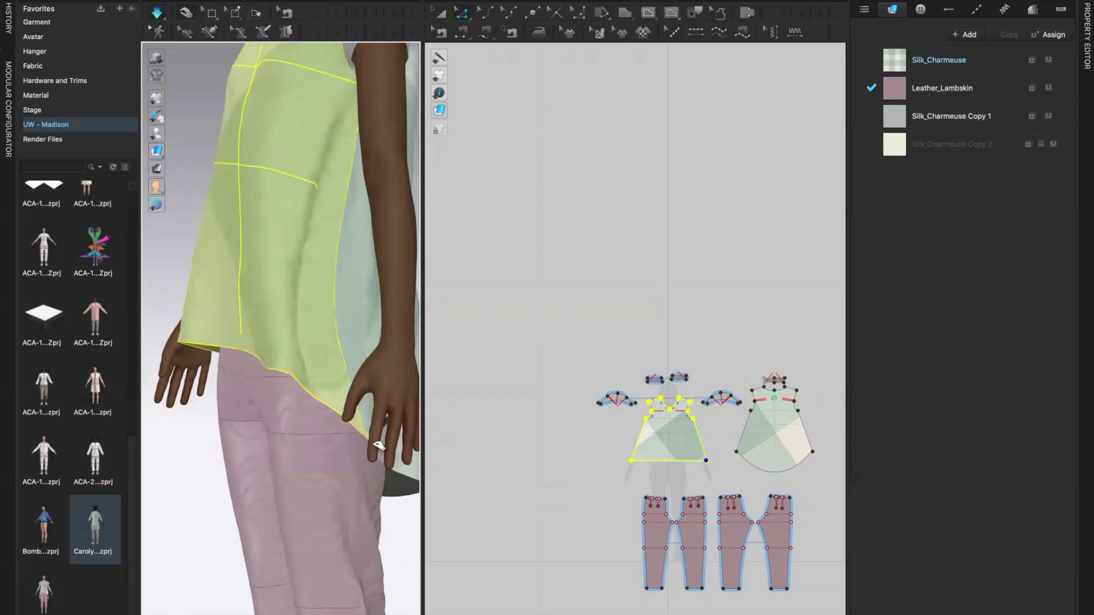
Examine the draped tunic's silhouette and high-low hem from the front and back of the avatar
right_click_drag(207, 494, 237, 488)
scroll(245, 488, "down", 5)
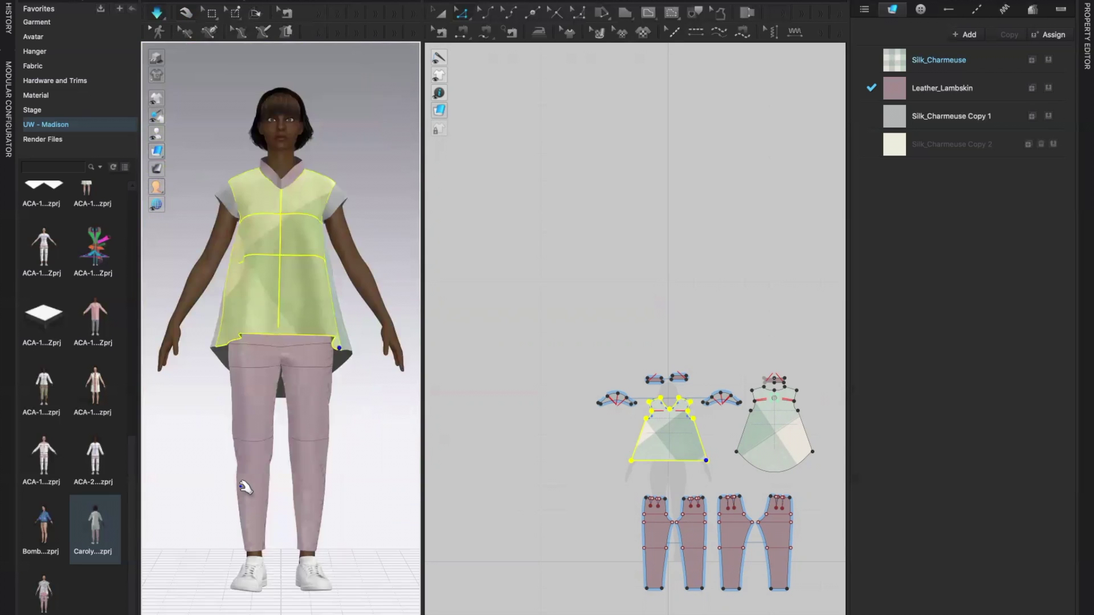
left_click(366, 476)
right_click_drag(361, 471, 237, 488)
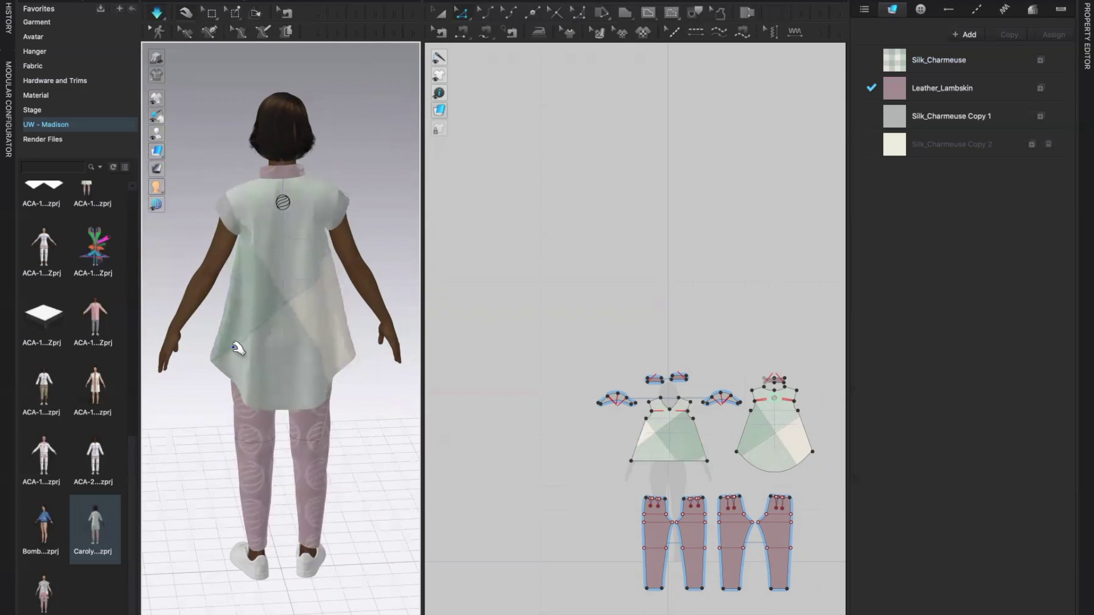
right_click_drag(160, 515, 293, 498)
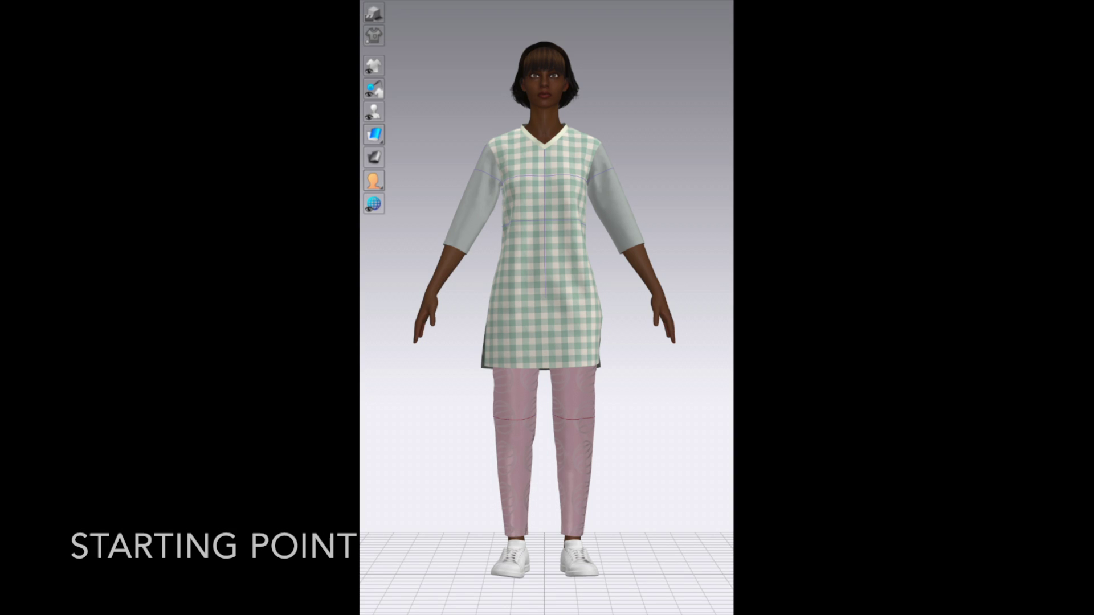